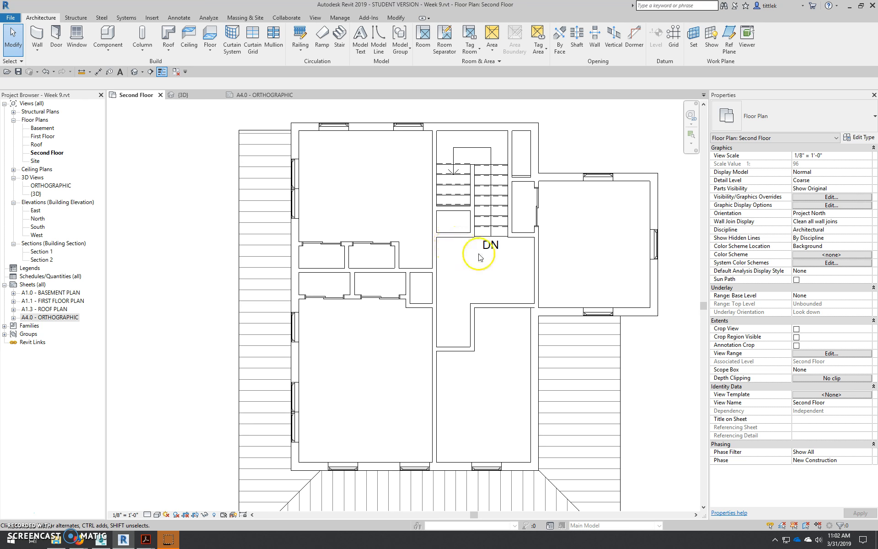
click(374, 246)
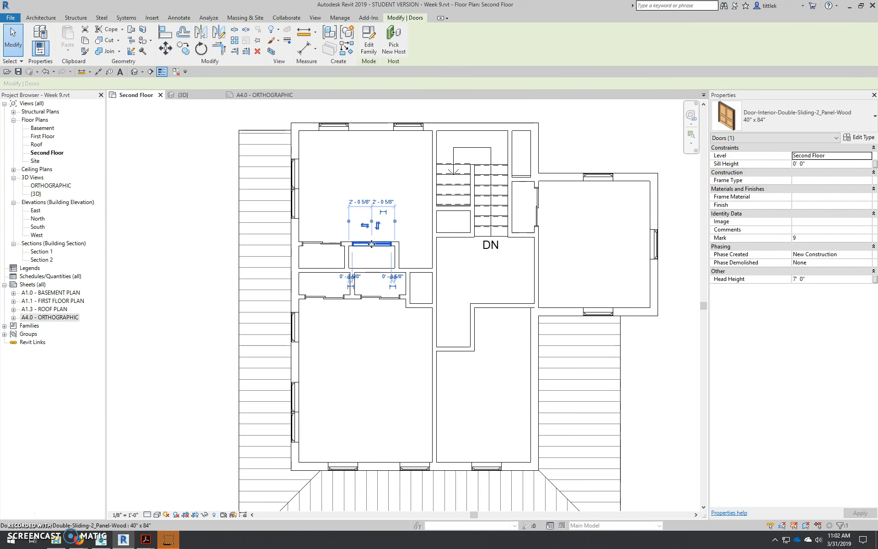
click(218, 202)
scroll(261, 280, down, 3)
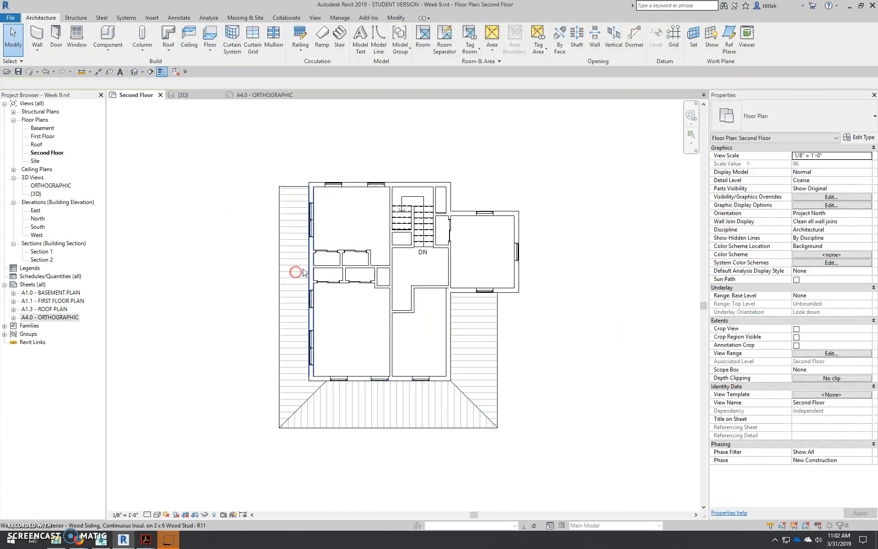
scroll(323, 183, up, 2)
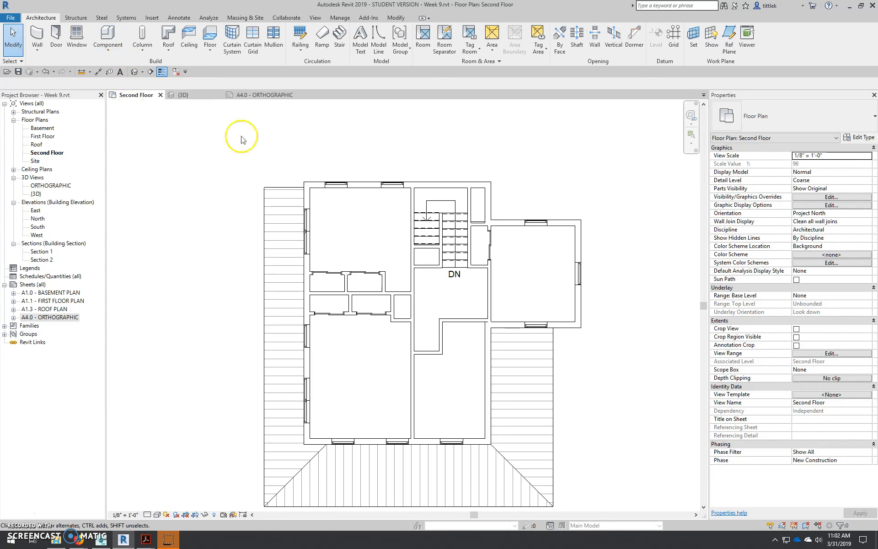
scroll(312, 189, up, 2)
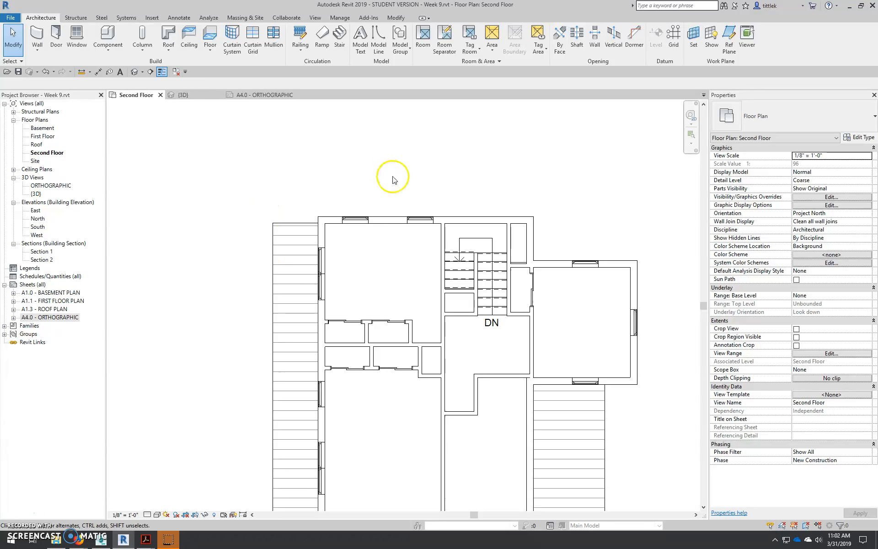
Step: Place an aligned dimension string along the north wall, from its west exterior face through both window centres to its east exterior face
click(99, 72)
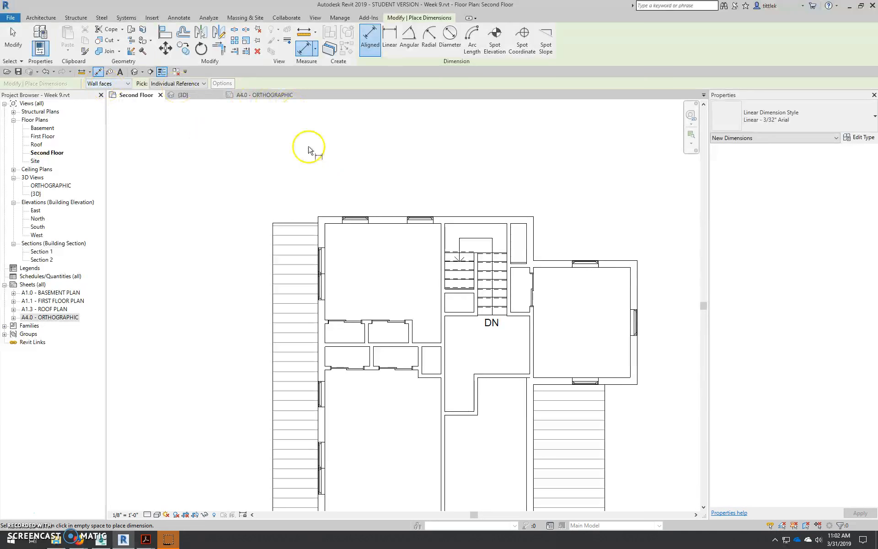
click(316, 234)
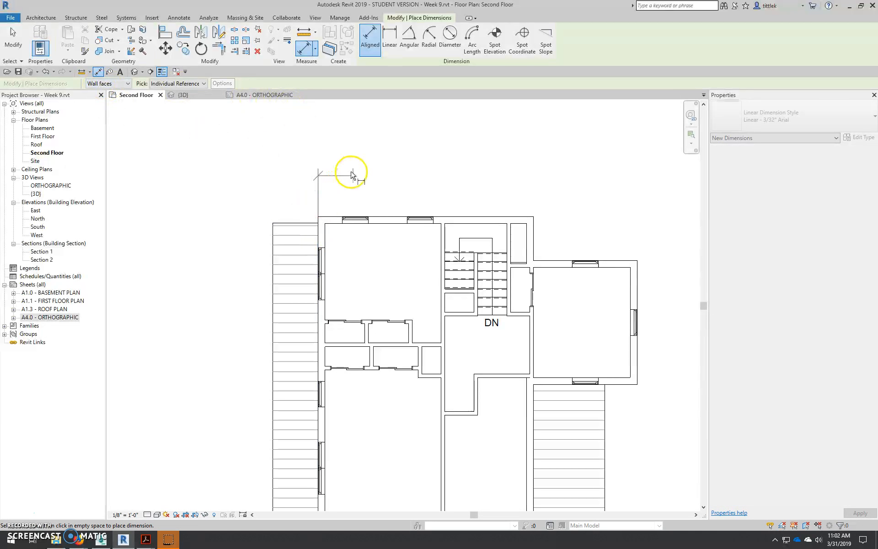
click(355, 219)
click(422, 219)
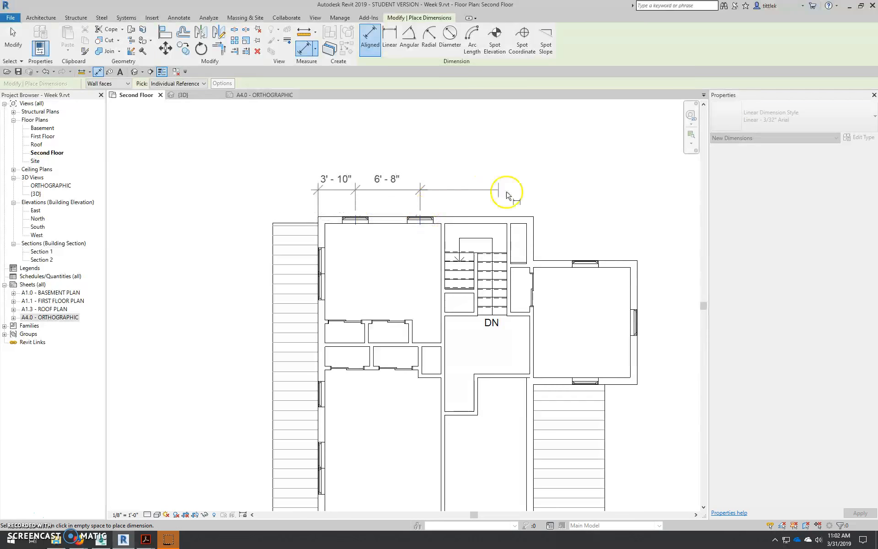
click(534, 223)
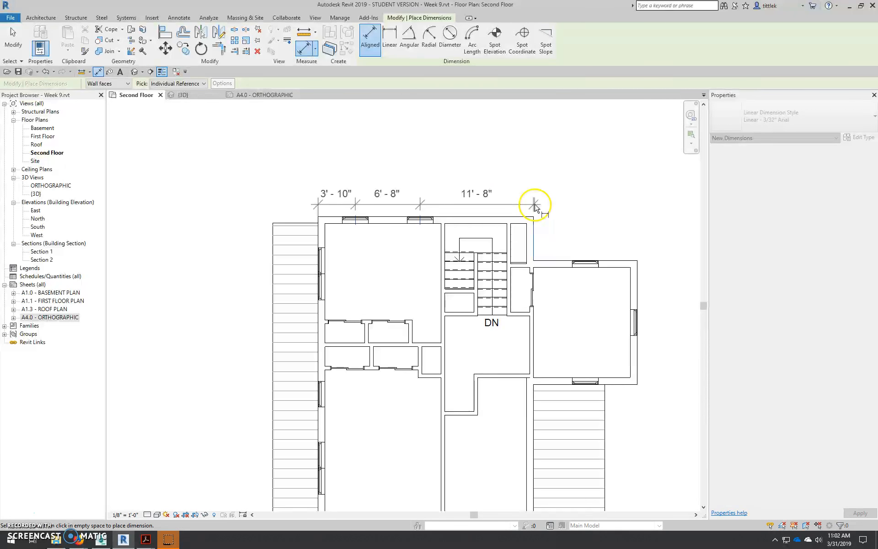
click(536, 204)
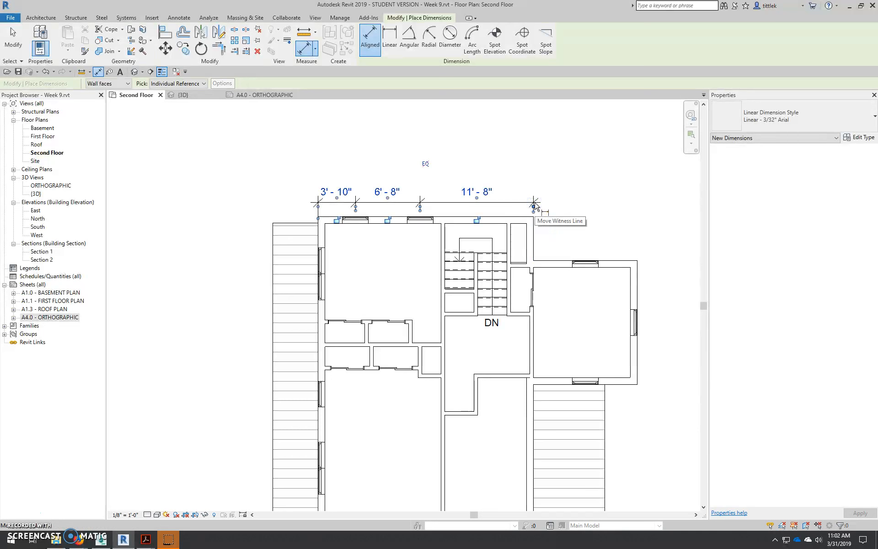
Step: Place a second dimension string above the first, spanning the main block's west and east exterior faces and the east extension's outer face
click(317, 238)
click(534, 239)
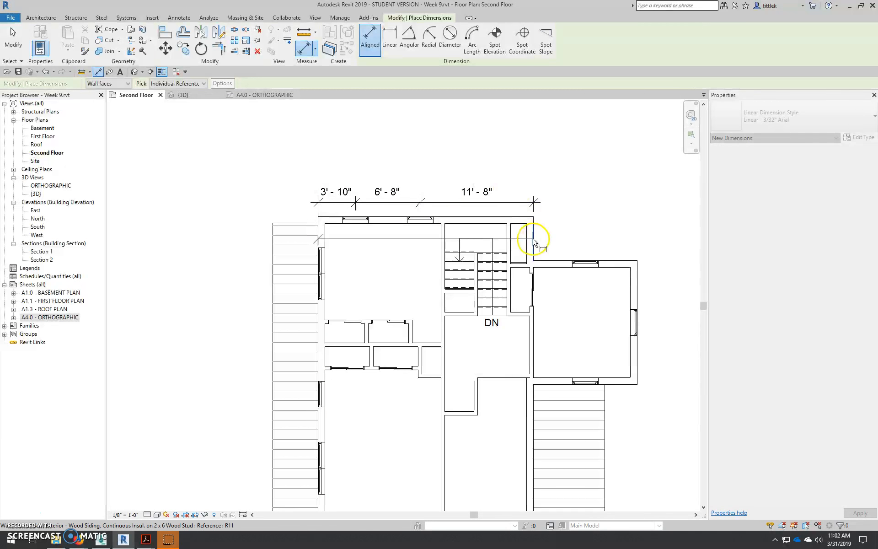
click(637, 261)
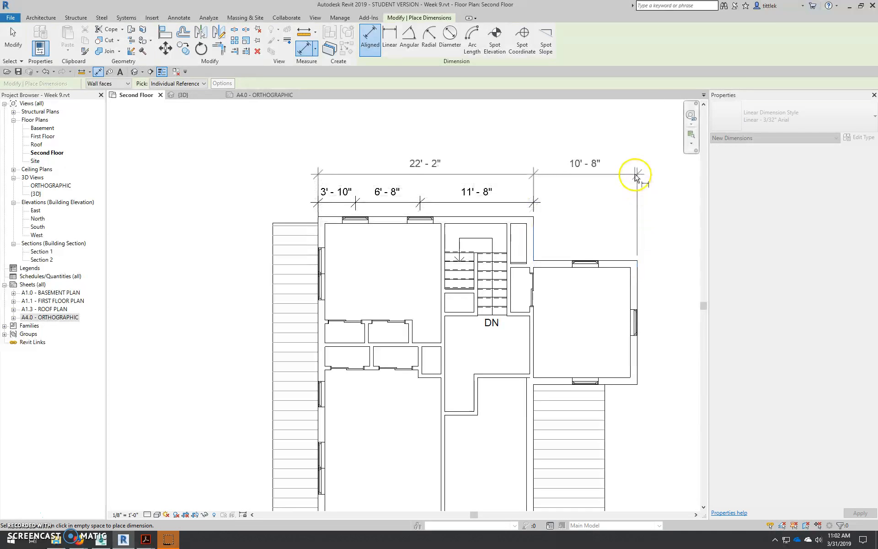
click(632, 183)
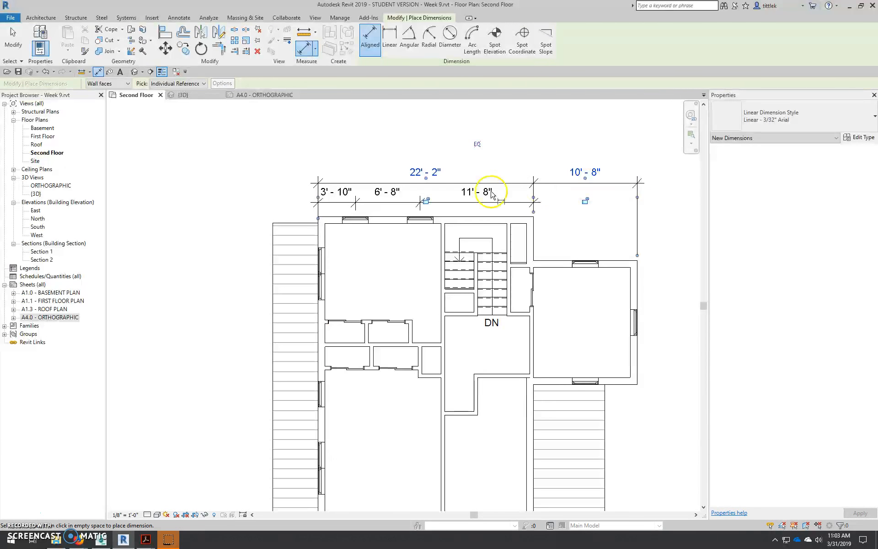
Step: Add an overall dimension above both strings, from the west exterior wall face to the east extension's outer face
click(314, 240)
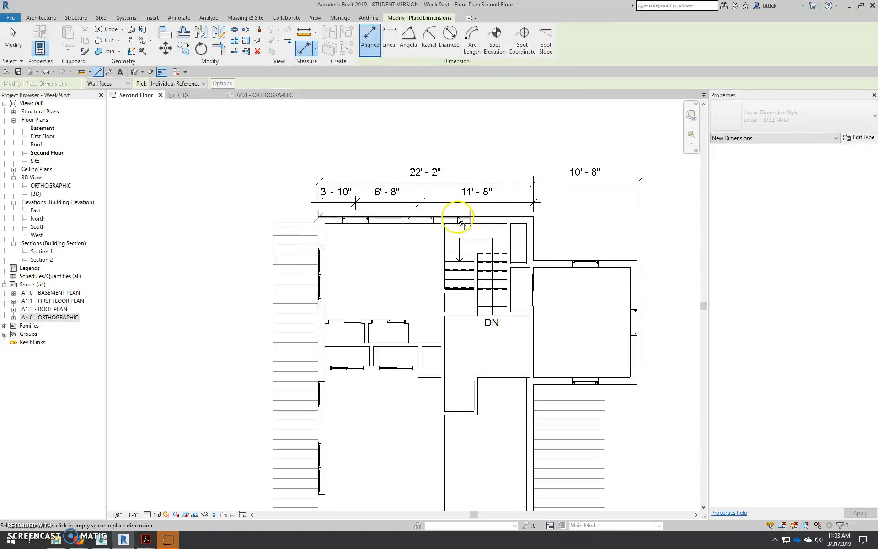
click(638, 275)
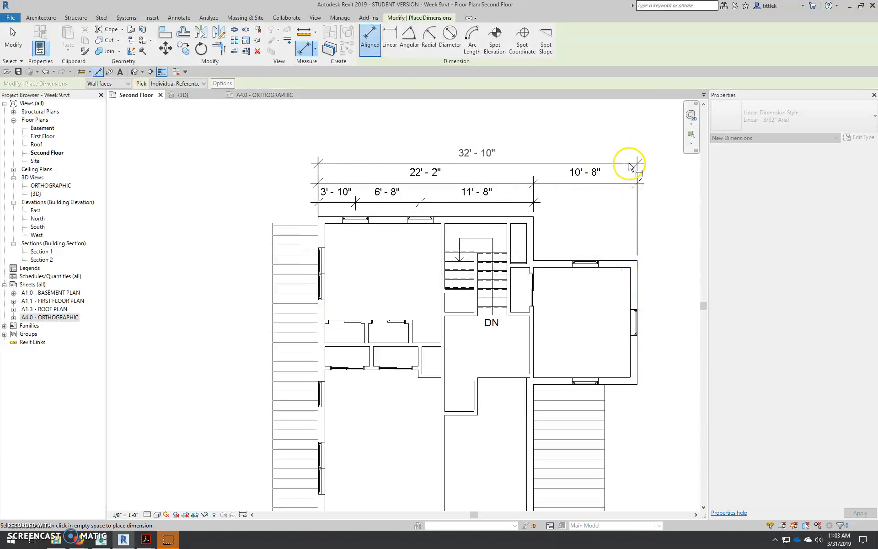
click(630, 165)
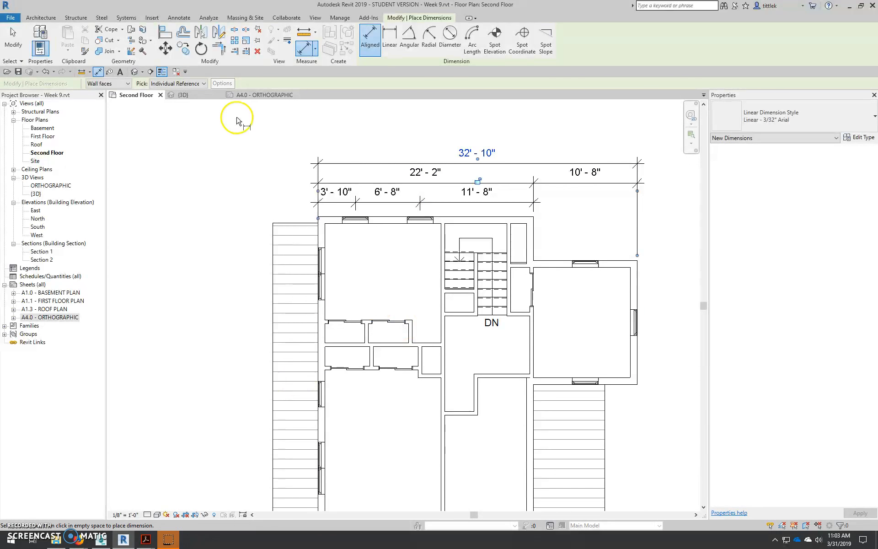
scroll(241, 165, up, 2)
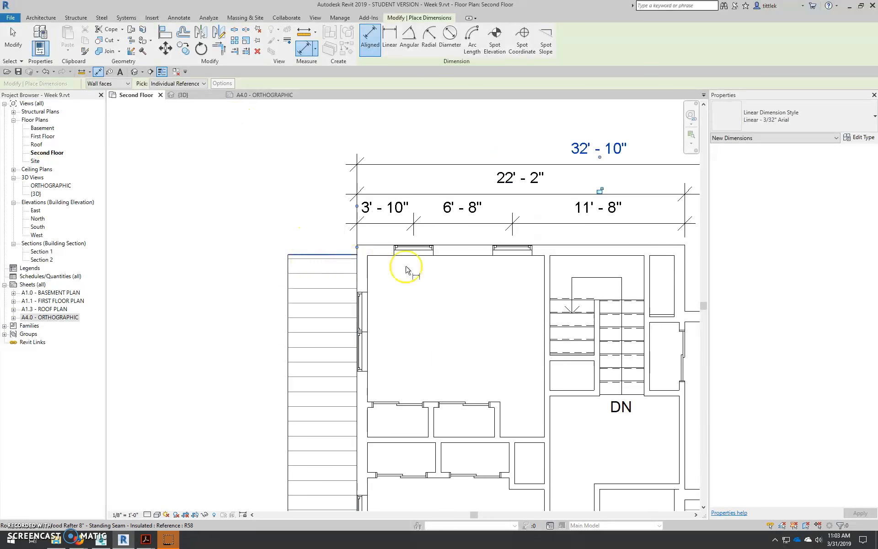
key(Escape)
Step: Edit the middle dimension string's witness lines to include the outer edge of the west porch roof
click(468, 194)
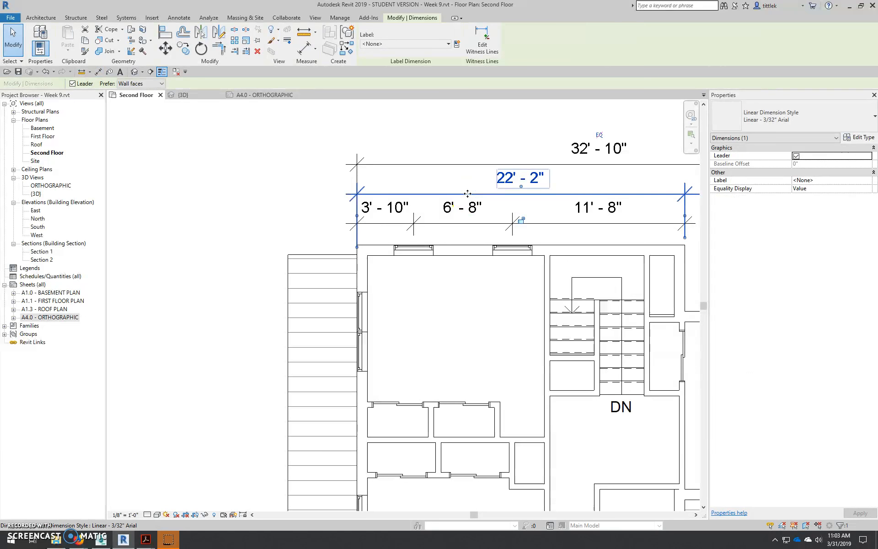
click(473, 40)
scroll(412, 275, down, 2)
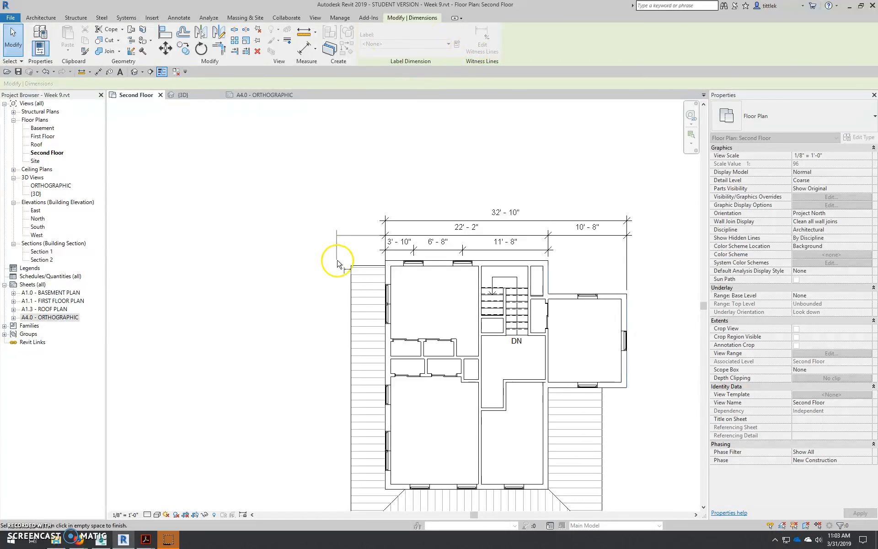
click(350, 285)
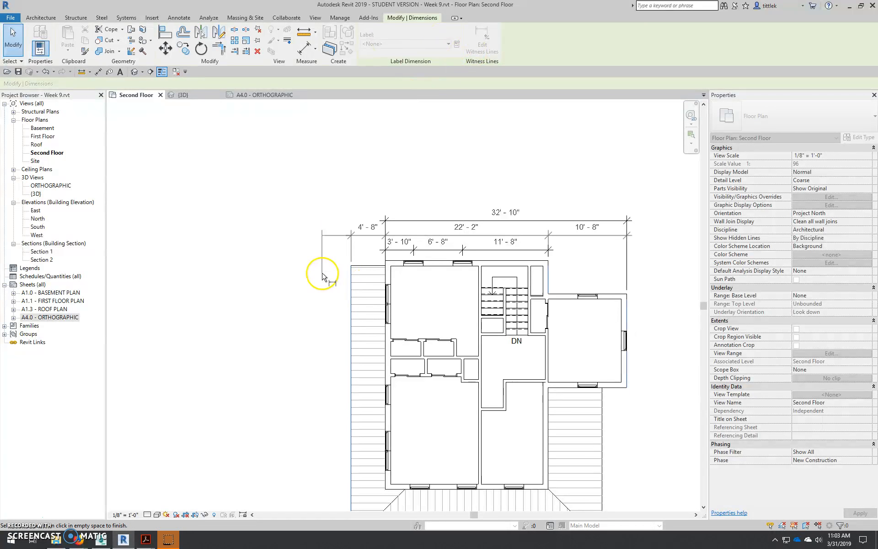
click(351, 168)
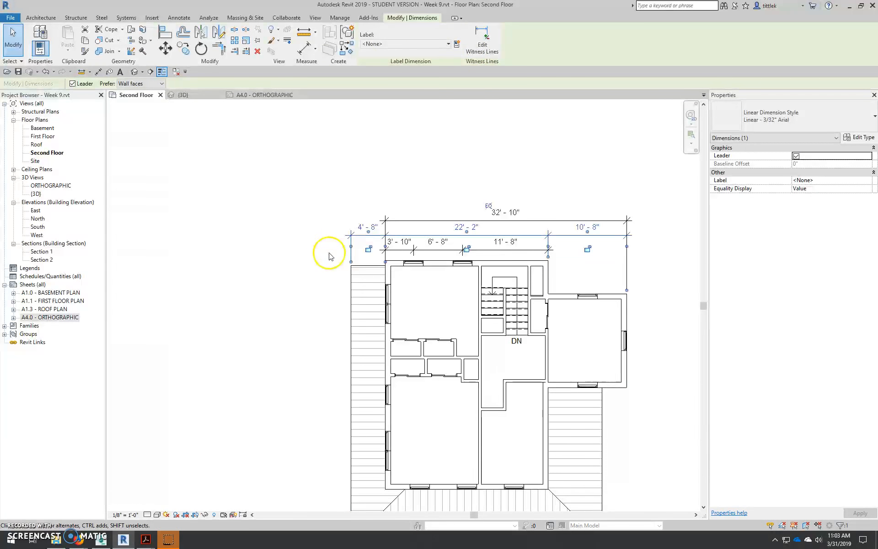
middle_drag(329, 256, 296, 173)
scroll(296, 173, down, 1)
middle_drag(387, 158, 391, 191)
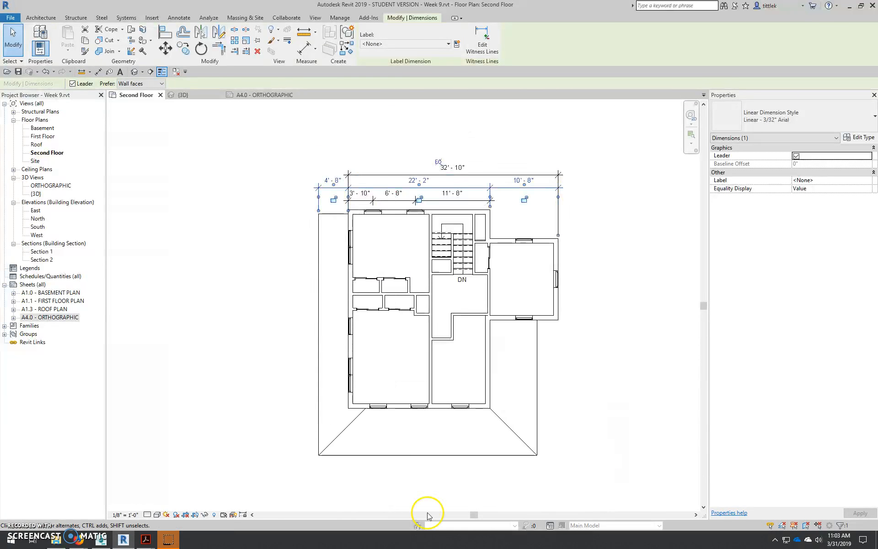
scroll(357, 343, up, 3)
scroll(361, 419, down, 2)
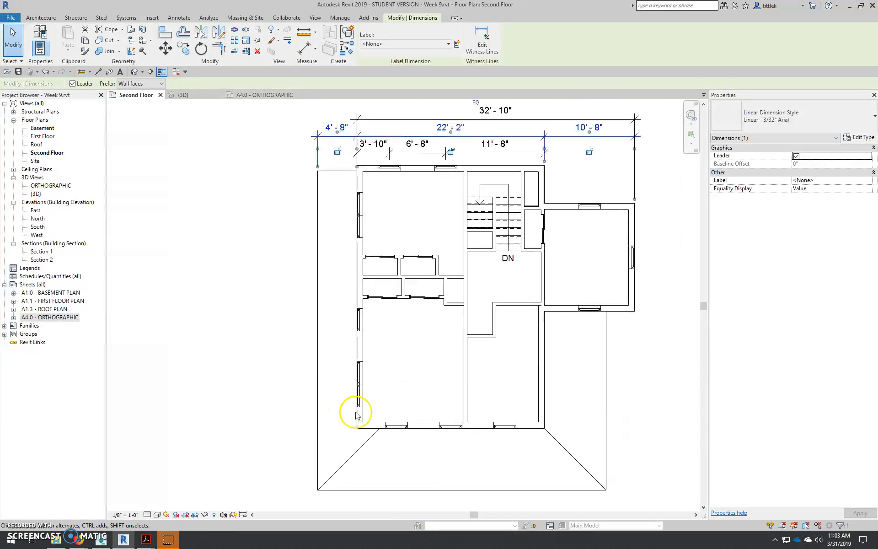
middle_drag(401, 397, 381, 397)
scroll(323, 183, up, 2)
click(338, 211)
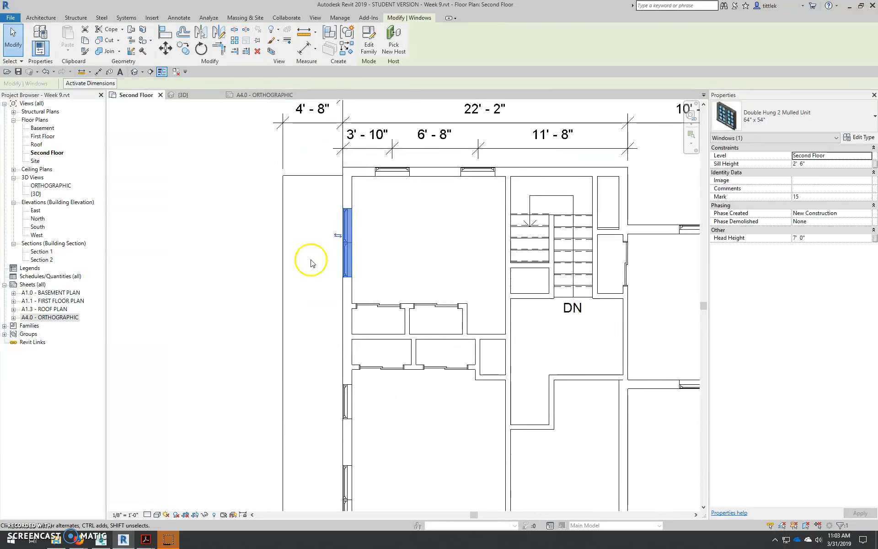
scroll(312, 260, down, 1)
click(311, 260)
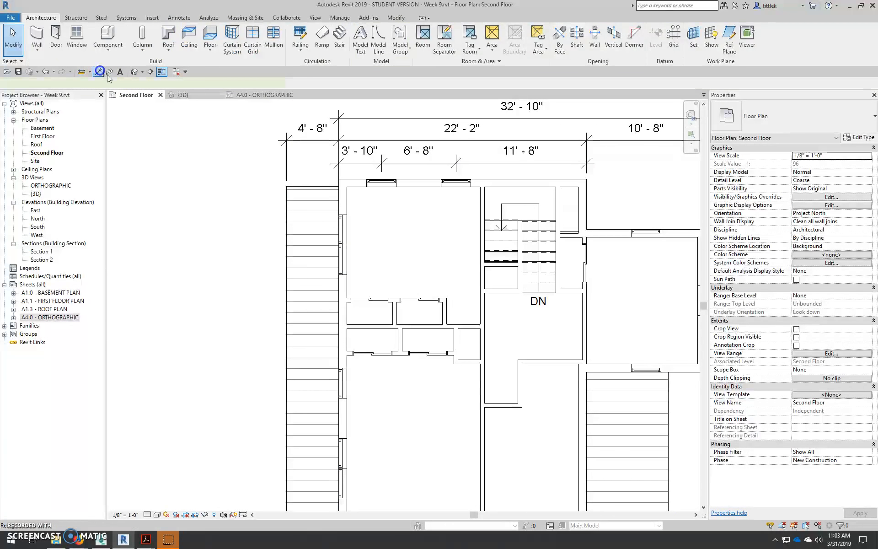
Step: Dimension from the north wall's exterior face to the centre of the northernmost mulled window in the west wall
click(99, 71)
click(350, 182)
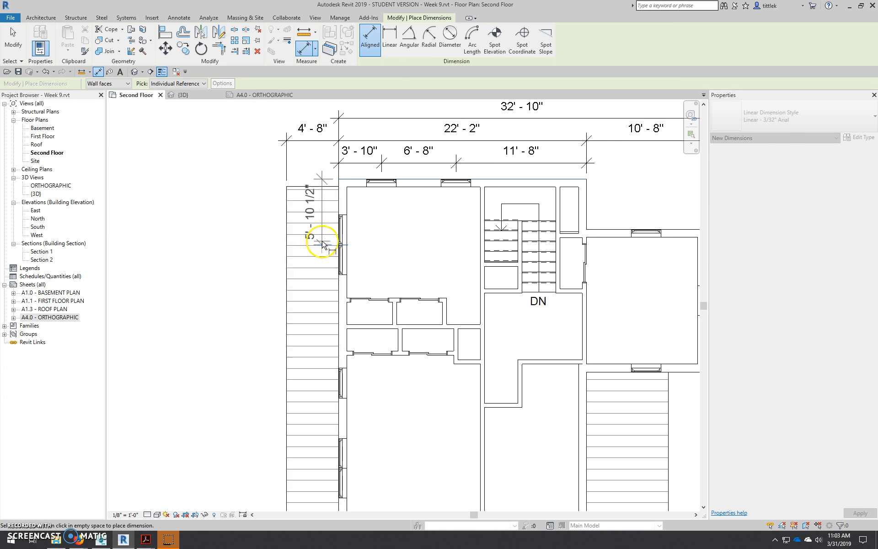
click(323, 245)
scroll(321, 229, up, 2)
key(Escape)
key(Escape)
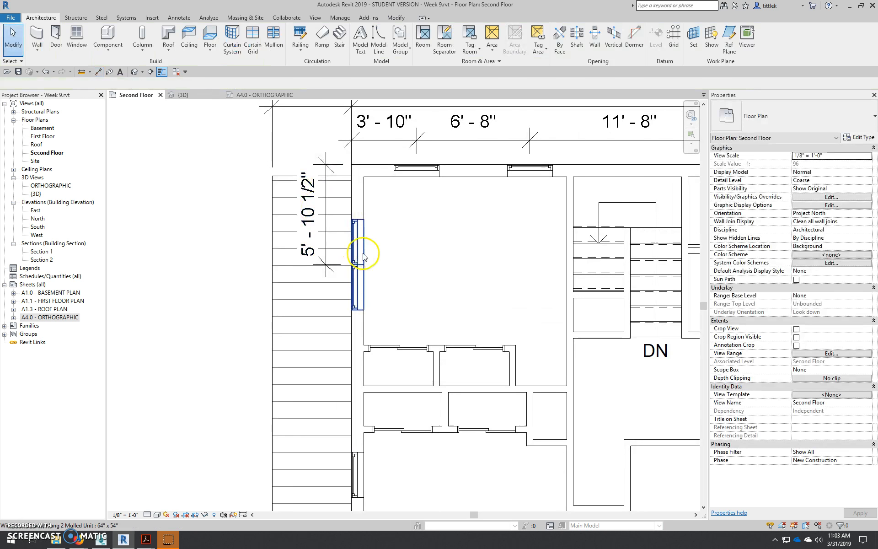
click(364, 254)
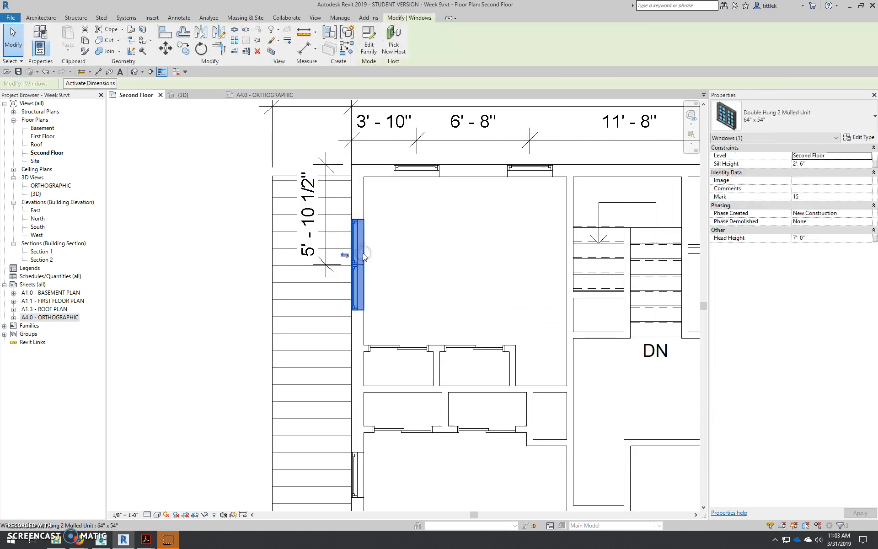
click(309, 227)
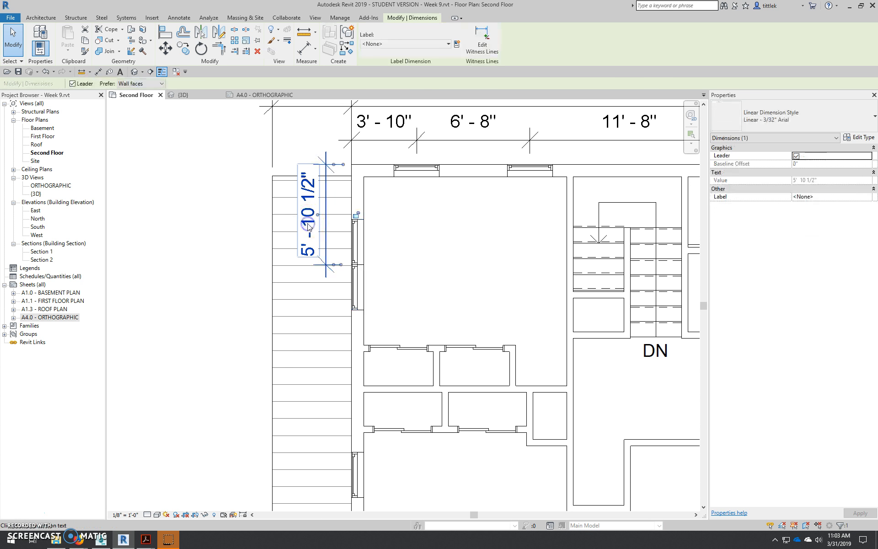
key(Escape)
Step: Activate the mulled window's dimensions and set the distance from the north wall's exterior face to the window's centre to 4'-8"
click(357, 265)
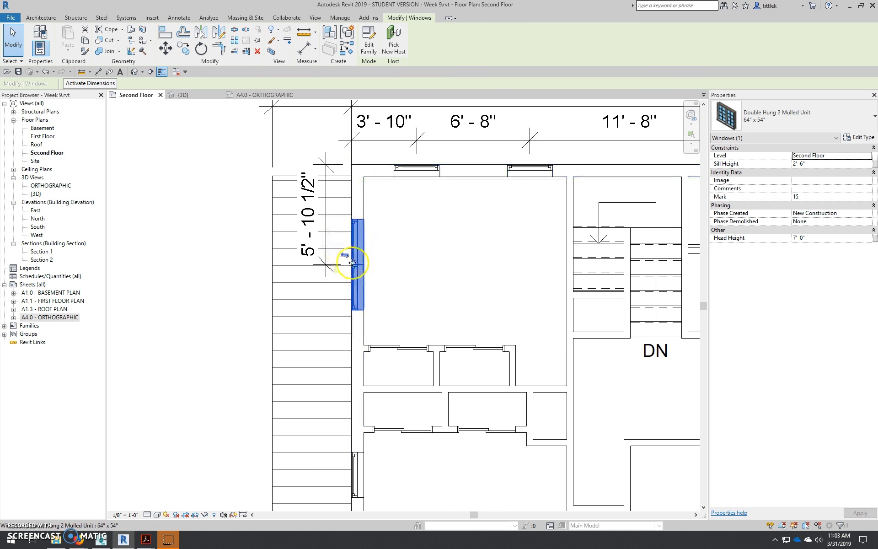
click(90, 83)
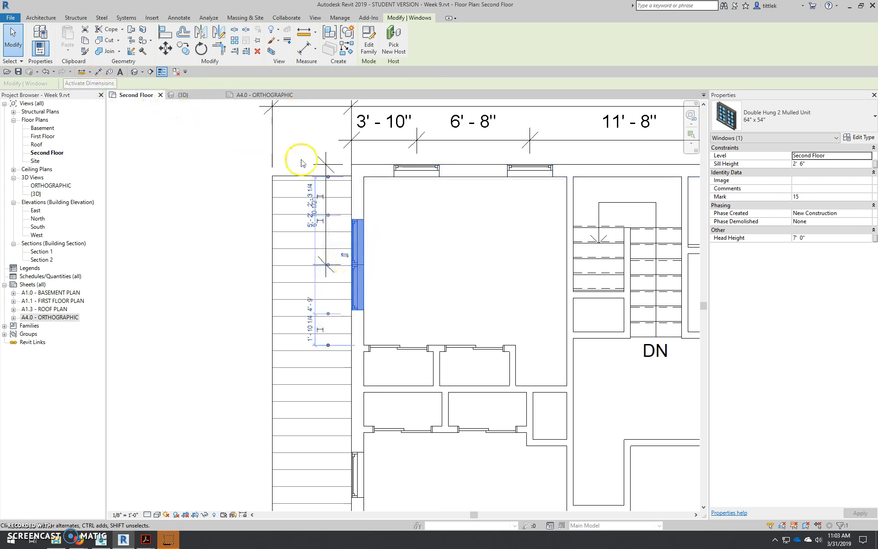
scroll(316, 224, up, 5)
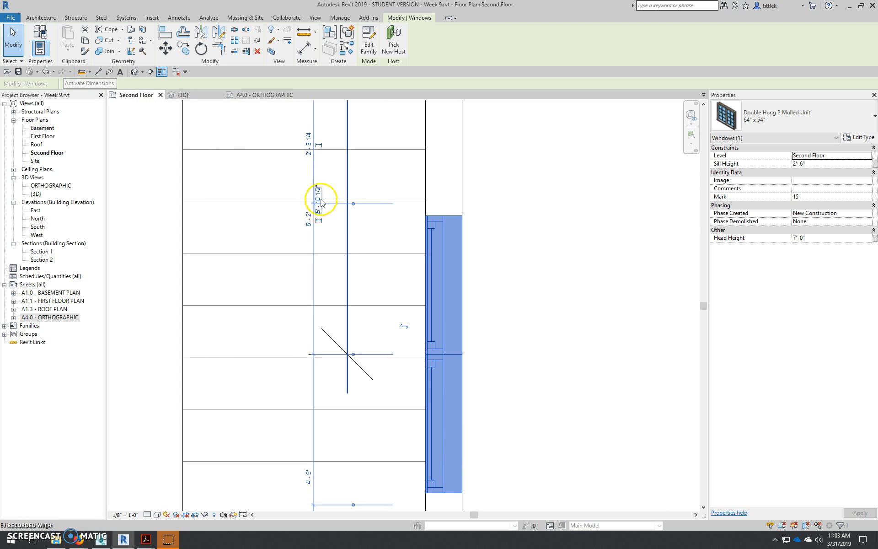
scroll(339, 405, down, 2)
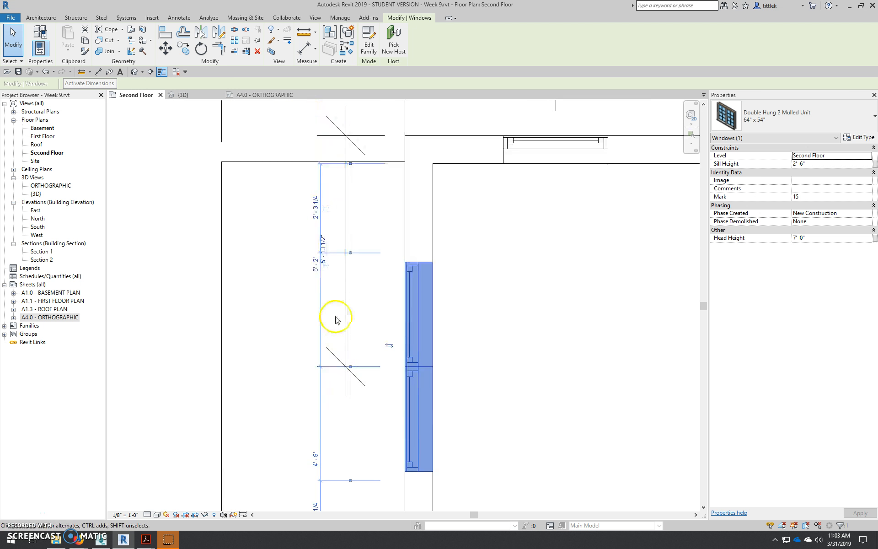
click(323, 241)
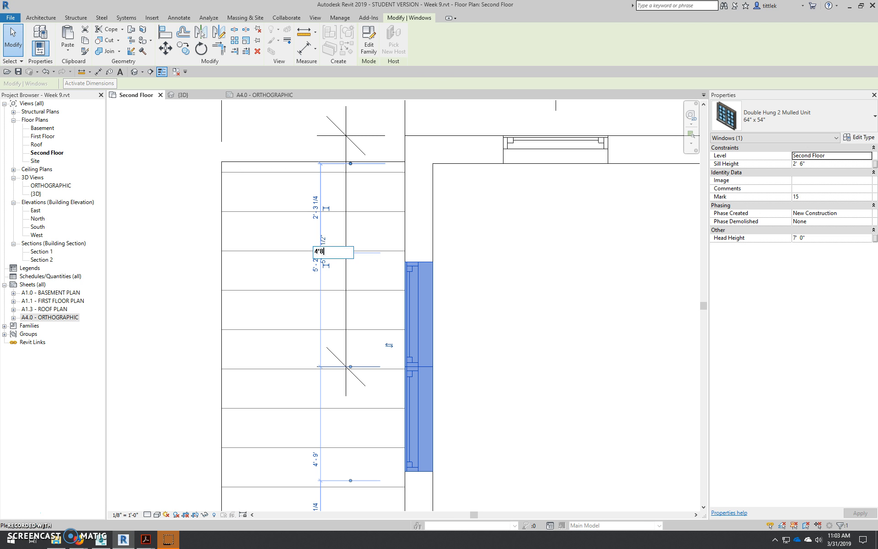
text(4'8)
key(Return)
scroll(293, 221, down, 2)
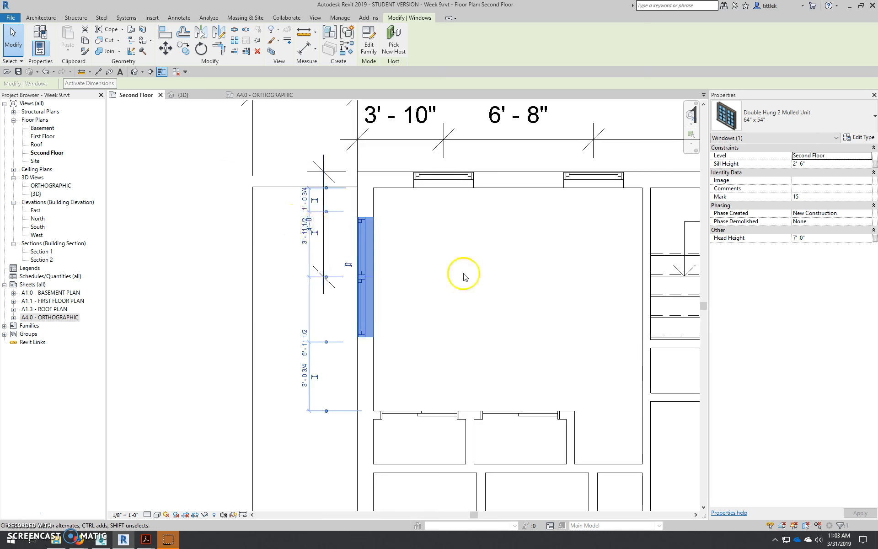
click(463, 276)
scroll(293, 232, up, 2)
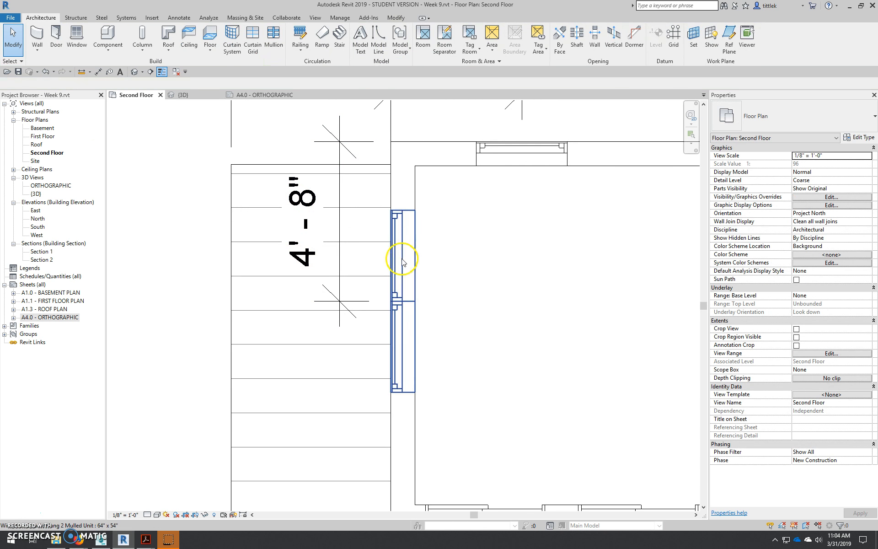
Step: Examine the northernmost mulled window in the west wall with its dimension, and the windows further south in that wall
click(403, 260)
scroll(402, 260, down, 2)
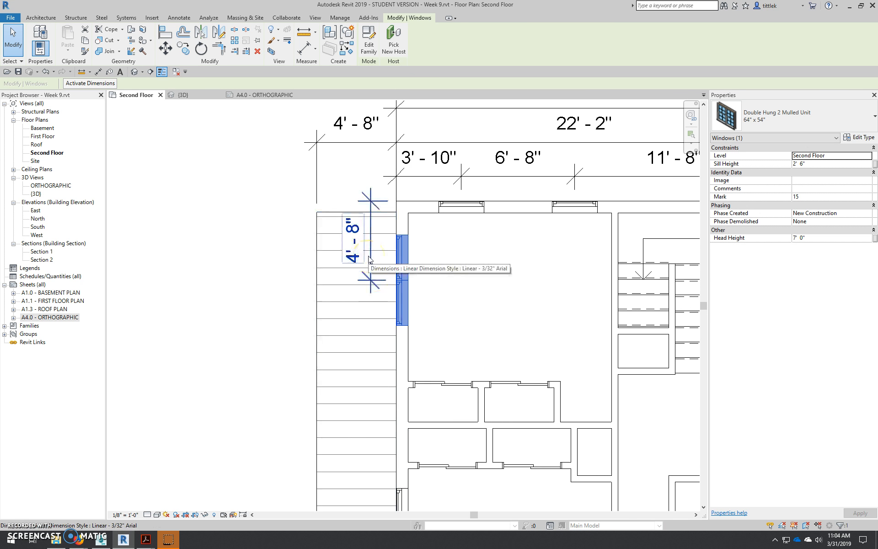
click(408, 254)
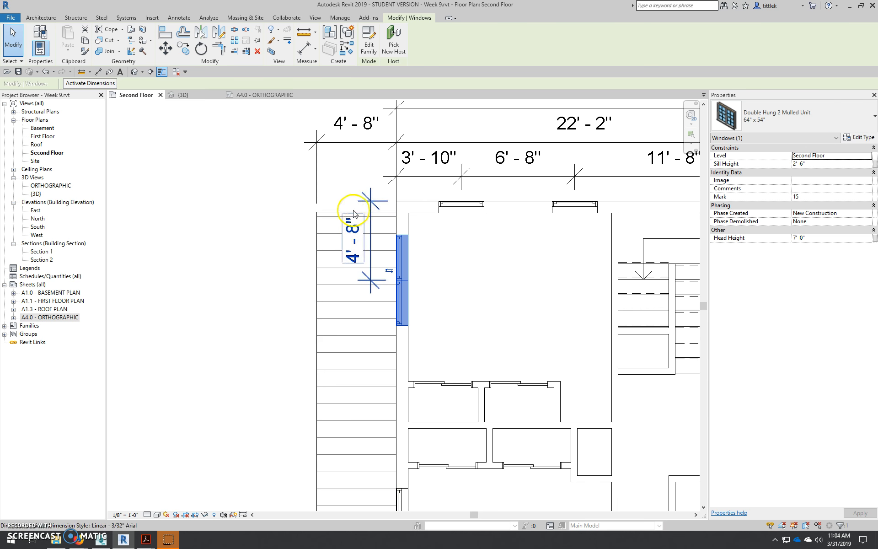
scroll(351, 248, down, 2)
middle_drag(383, 324, 386, 215)
middle_drag(391, 142, 389, 152)
middle_drag(361, 187, 364, 225)
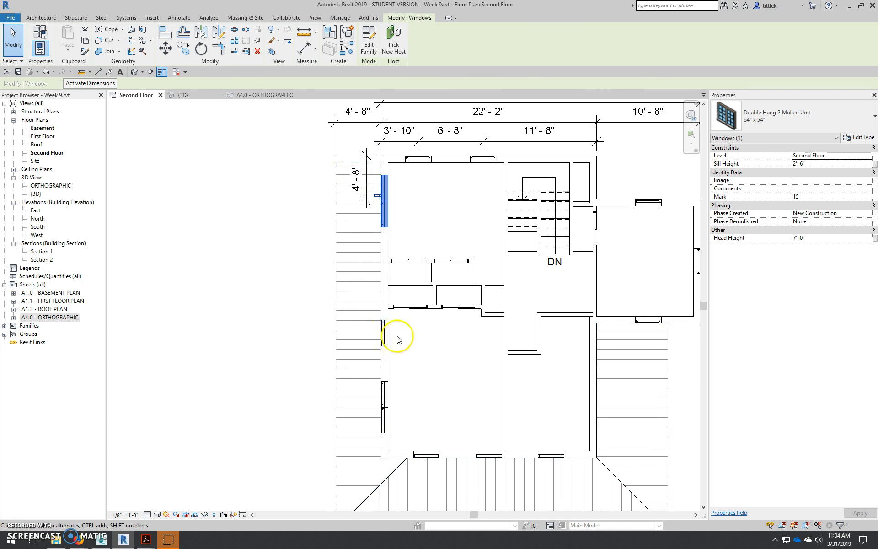
scroll(256, 190, up, 3)
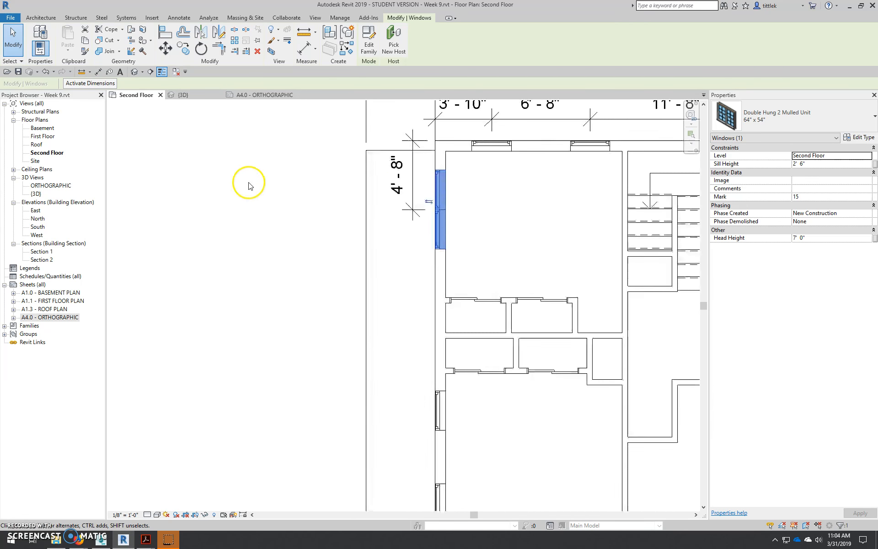
click(292, 214)
Step: Draw crossing Thin Lines detail lines between the opposite corners of the narrow shaft east of the stairs, against the north wall
scroll(291, 221, down, 5)
middle_drag(430, 312, 416, 298)
scroll(373, 270, up, 3)
middle_drag(483, 283, 455, 293)
scroll(452, 288, down, 1)
middle_drag(507, 202, 466, 297)
scroll(467, 295, up, 2)
scroll(473, 277, up, 2)
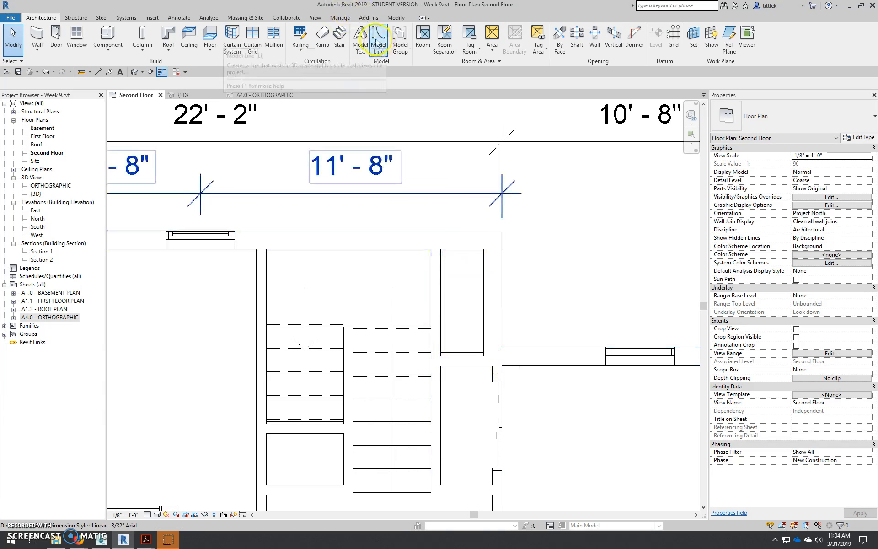
click(180, 17)
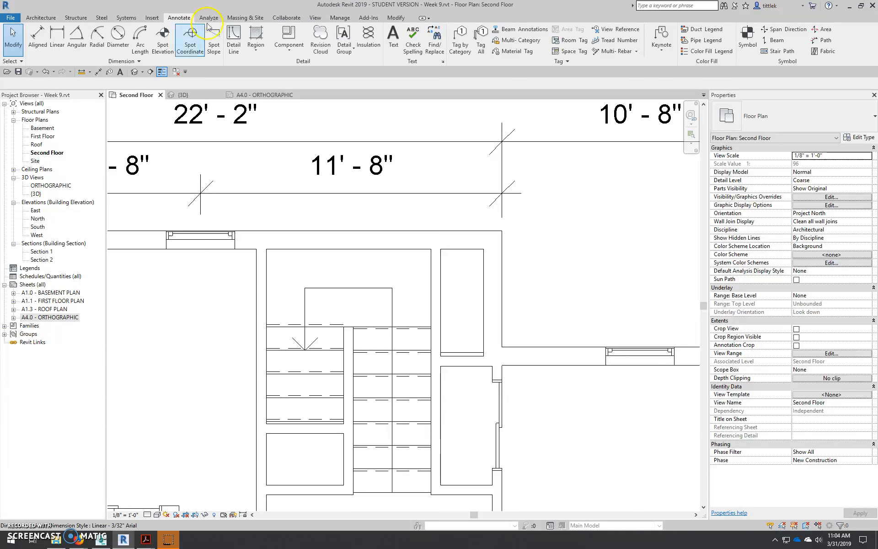
click(234, 39)
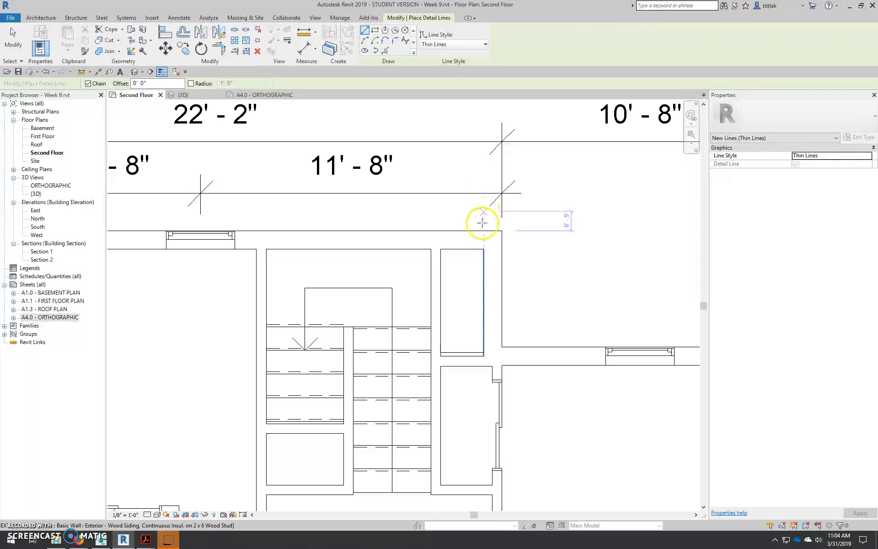
click(442, 251)
click(483, 355)
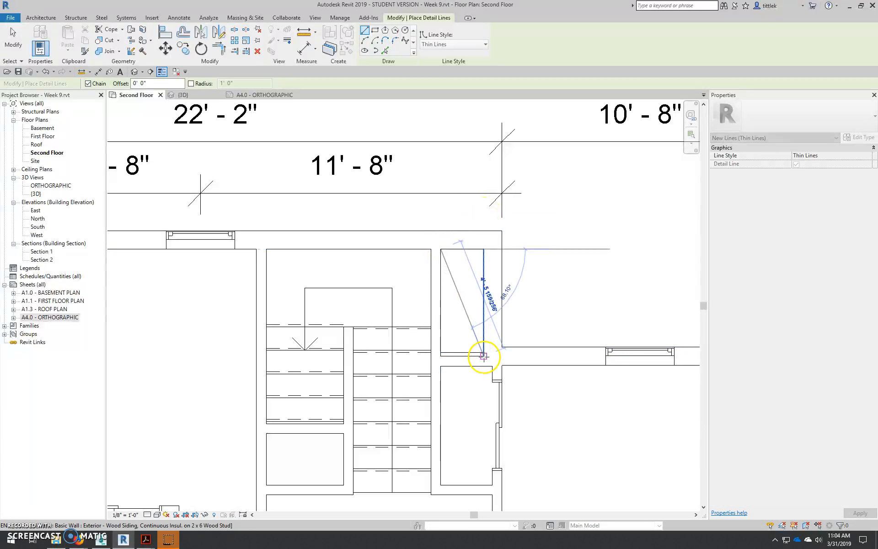
click(483, 249)
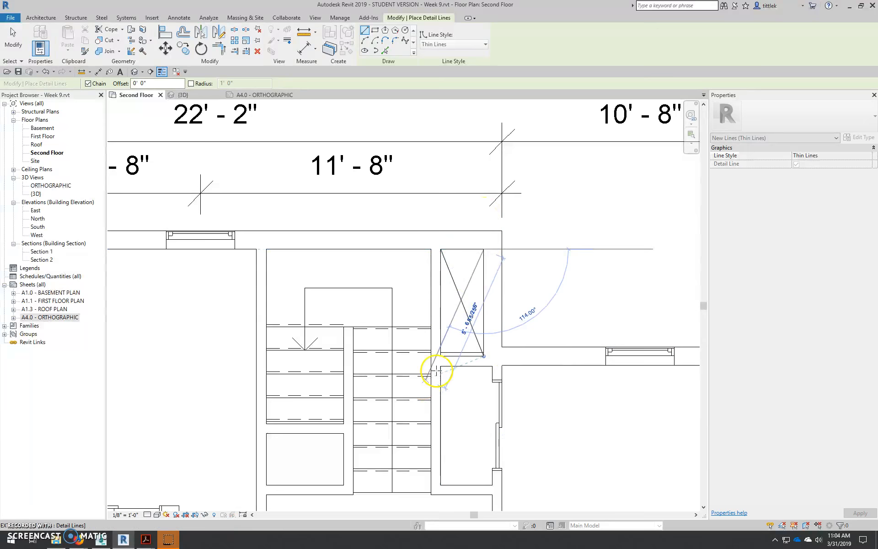
click(442, 357)
Step: End the detail lines and turn off the thin-lines display to view the whole second floor plan with true line weights
scroll(441, 356, down, 5)
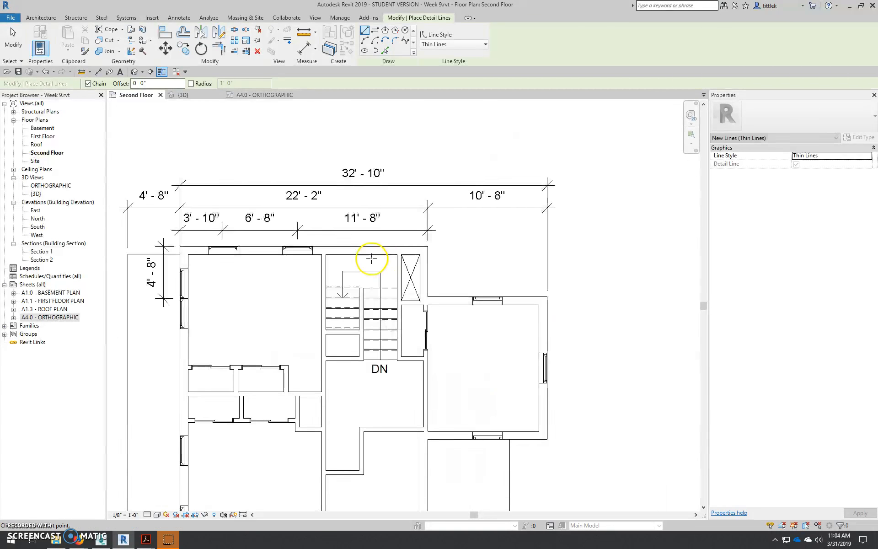
scroll(382, 275, up, 5)
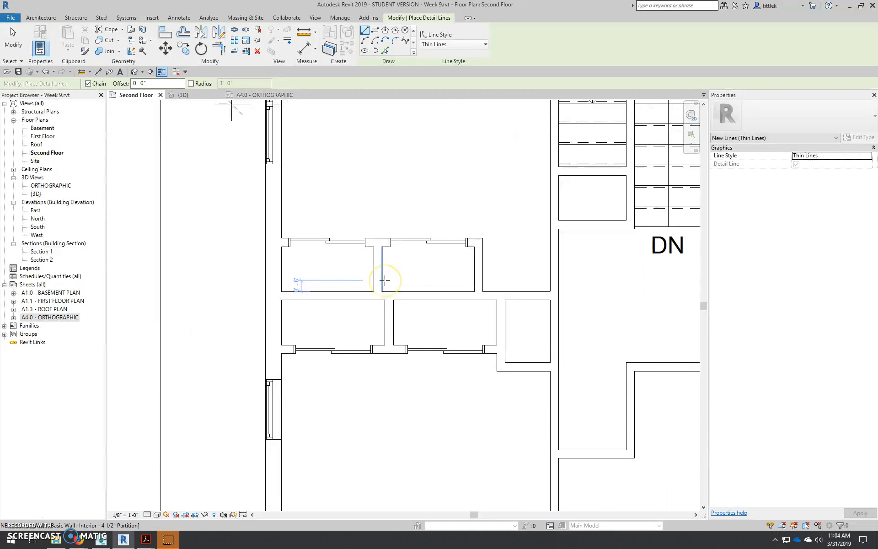
key(Escape)
key(Escape)
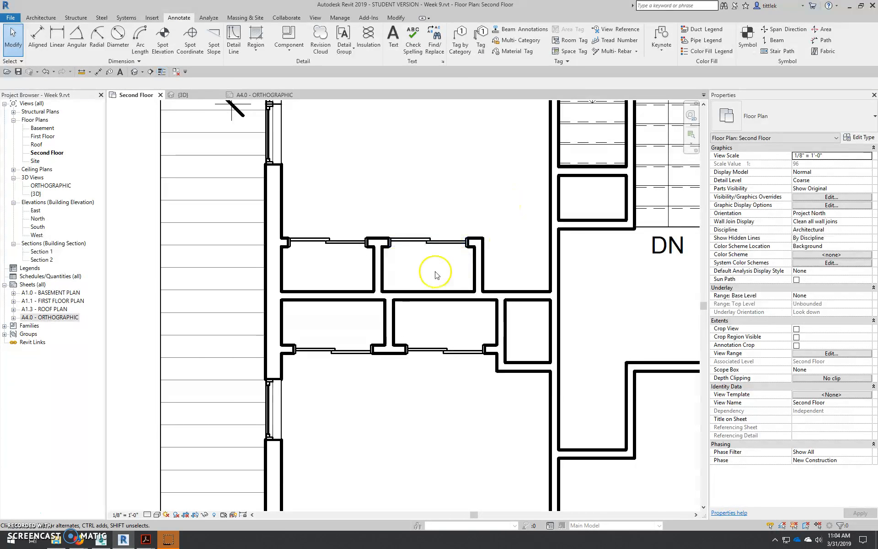
scroll(402, 268, down, 3)
scroll(400, 266, down, 1)
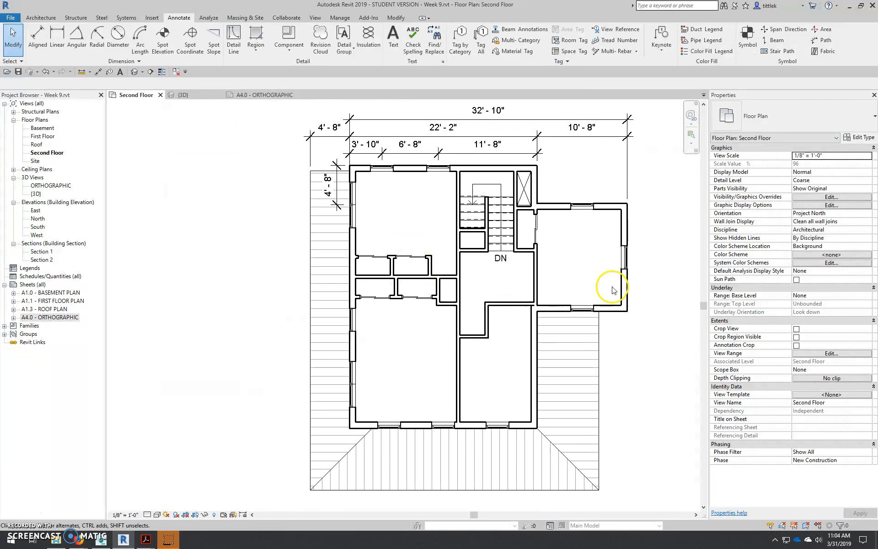
middle_drag(616, 272, 574, 300)
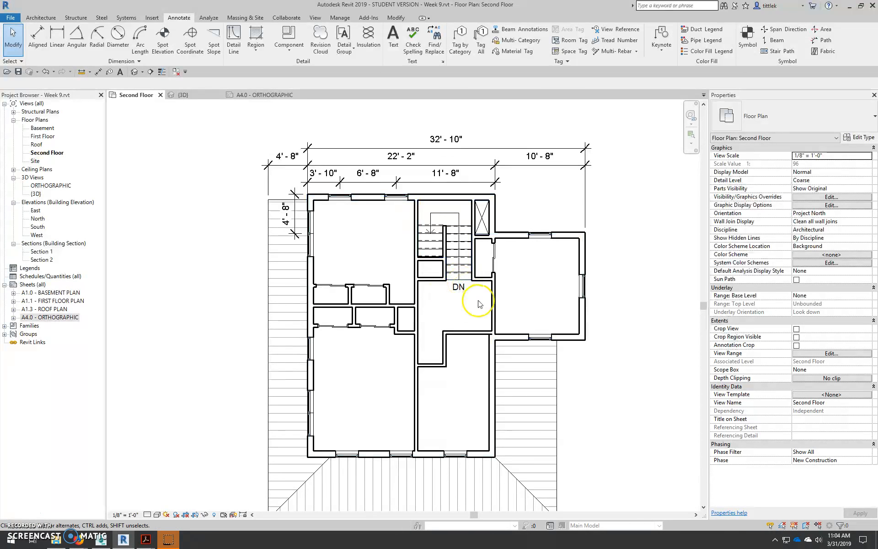
middle_drag(482, 273, 479, 251)
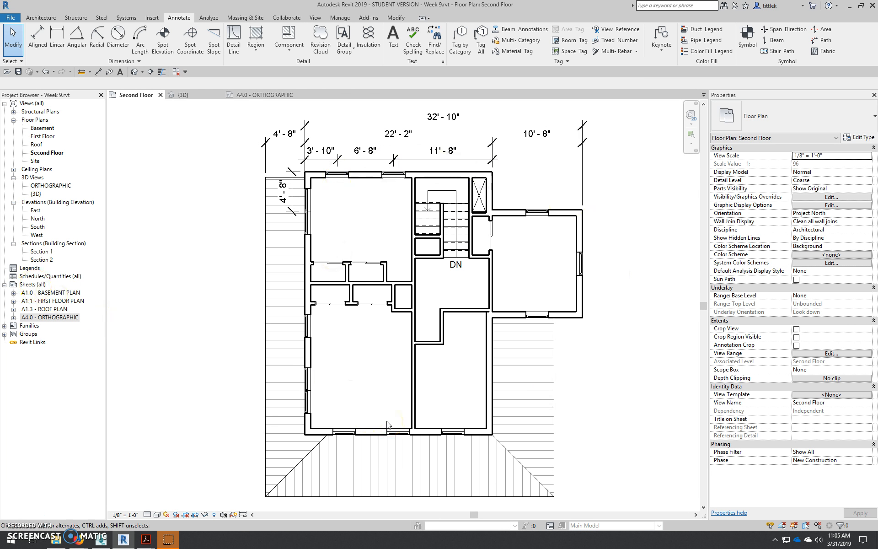
Step: Review the A1.1 - FIRST FLOOR PLAN sheet and return to the A4.0 - ORTHOGRAPHIC sheet
double_click(63, 320)
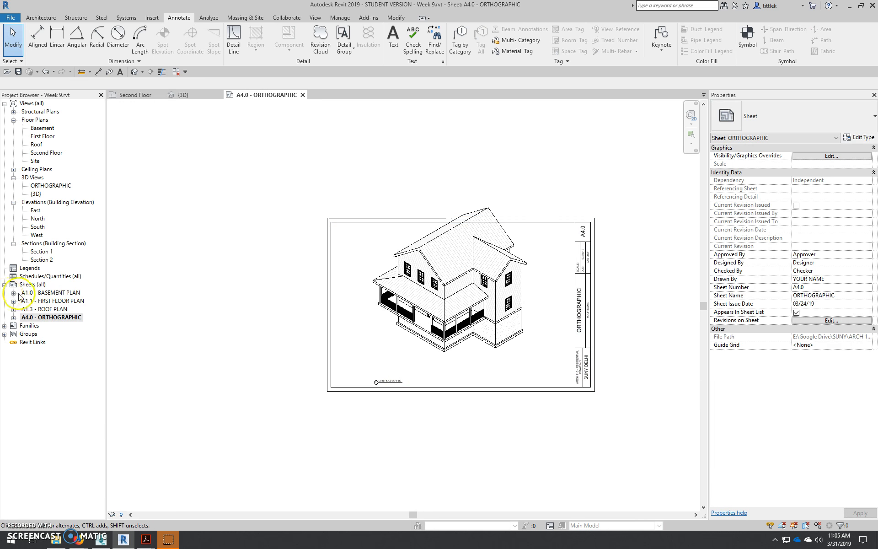
double_click(55, 301)
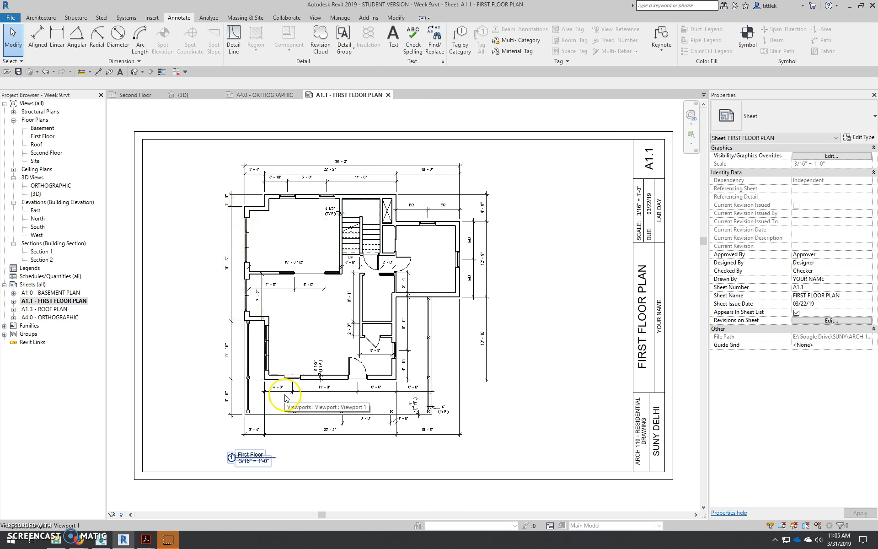
double_click(50, 317)
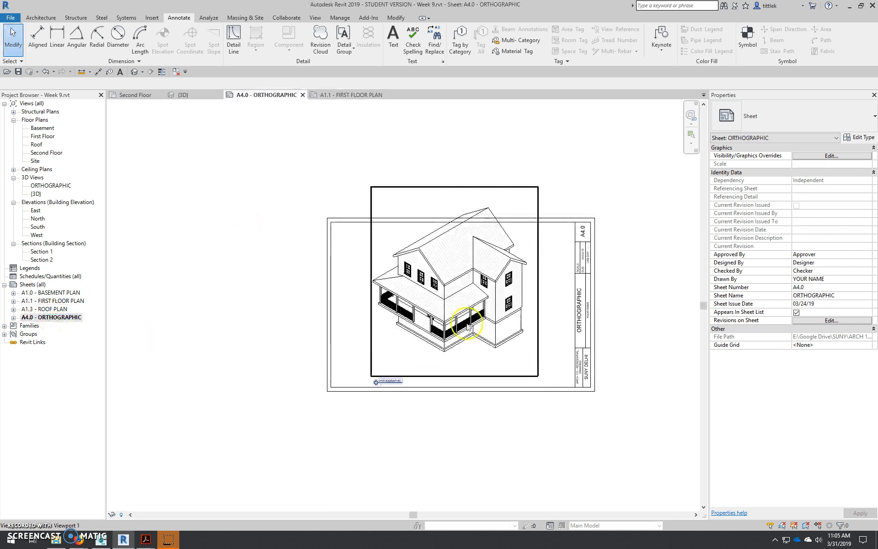
Step: Move the orthographic viewport down so that the whole house fits inside the sheet border
click(487, 280)
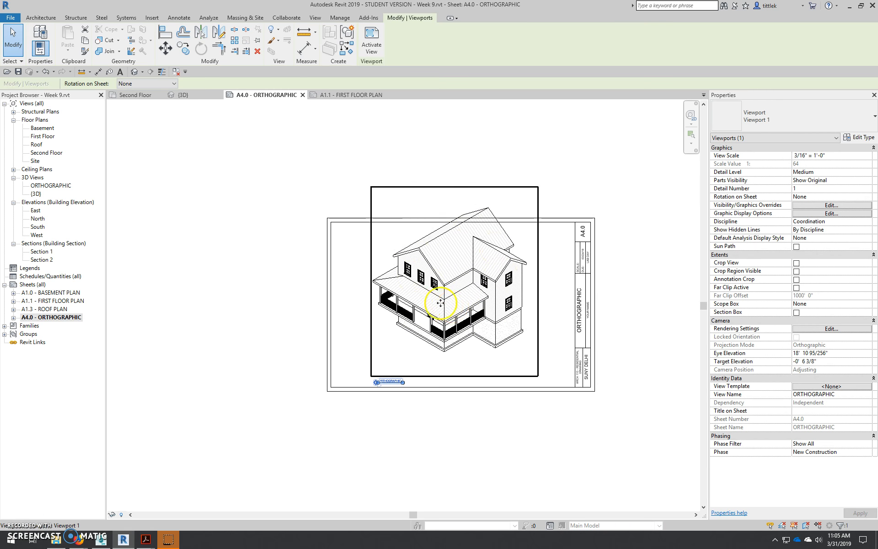
drag(461, 289, 462, 311)
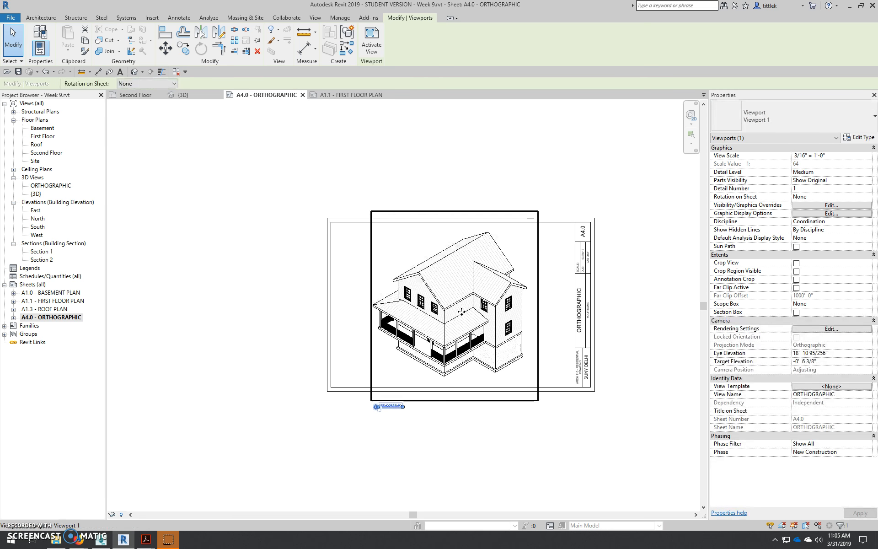
click(400, 451)
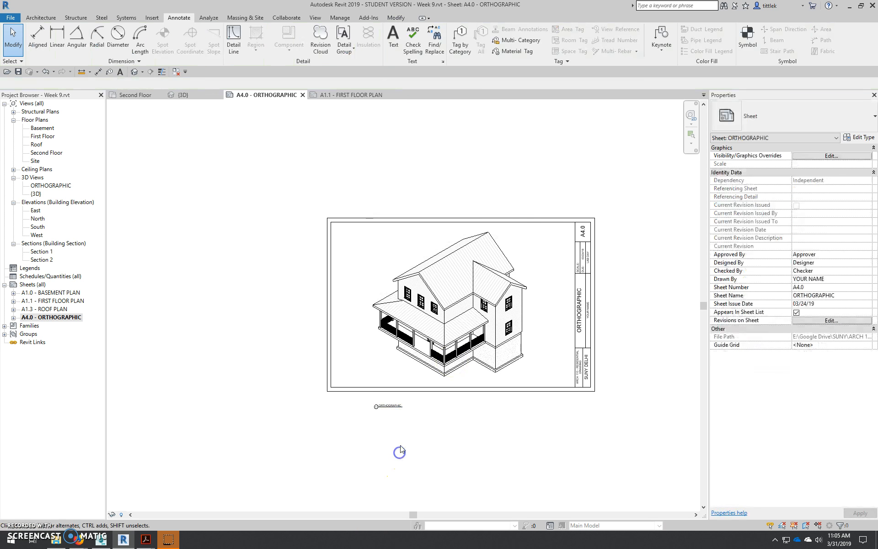
Step: Move the ORTHOGRAPHIC view title up inside the sheet border, below the porch corner of the house
scroll(386, 375, up, 3)
click(386, 391)
drag(387, 391, 384, 345)
click(492, 411)
scroll(350, 406, down, 3)
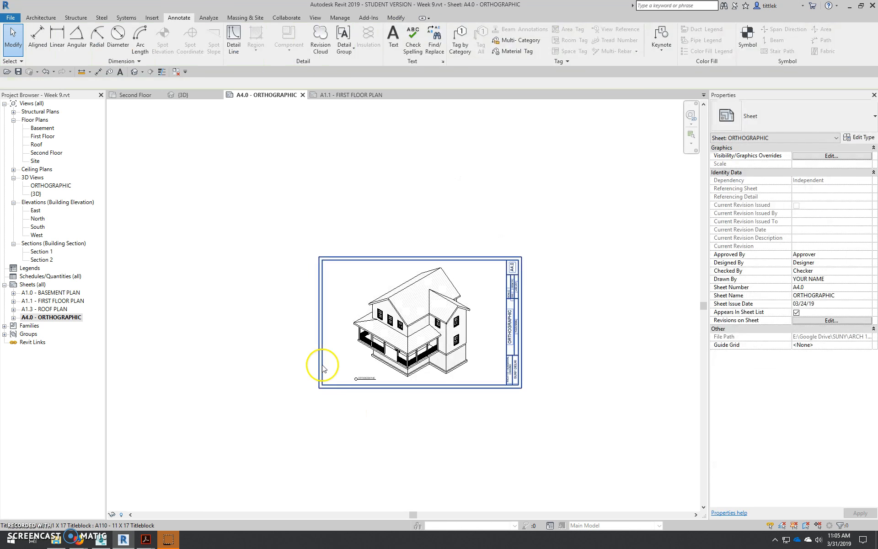
middle_drag(323, 366, 354, 385)
scroll(514, 407, up, 4)
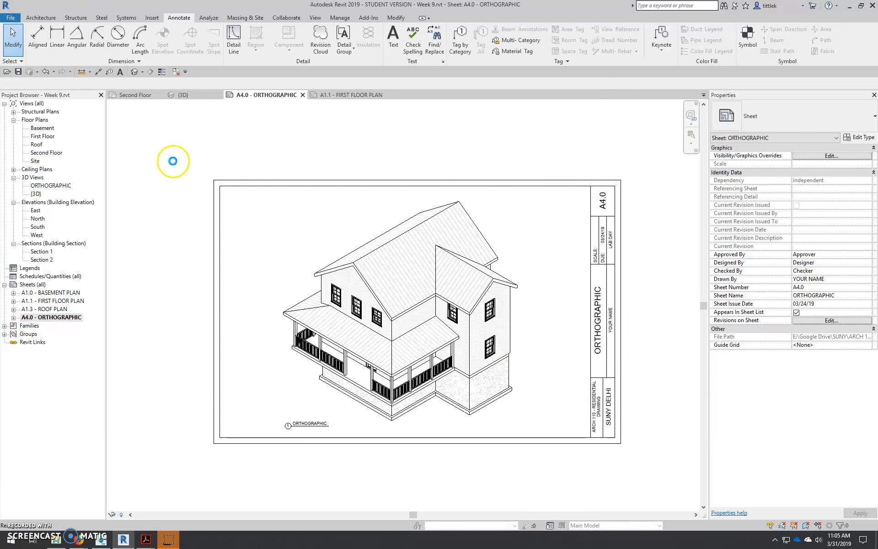
Step: Start printing the A4.0 sheet and choose Adobe PDF as the printer
key(ctrl+p)
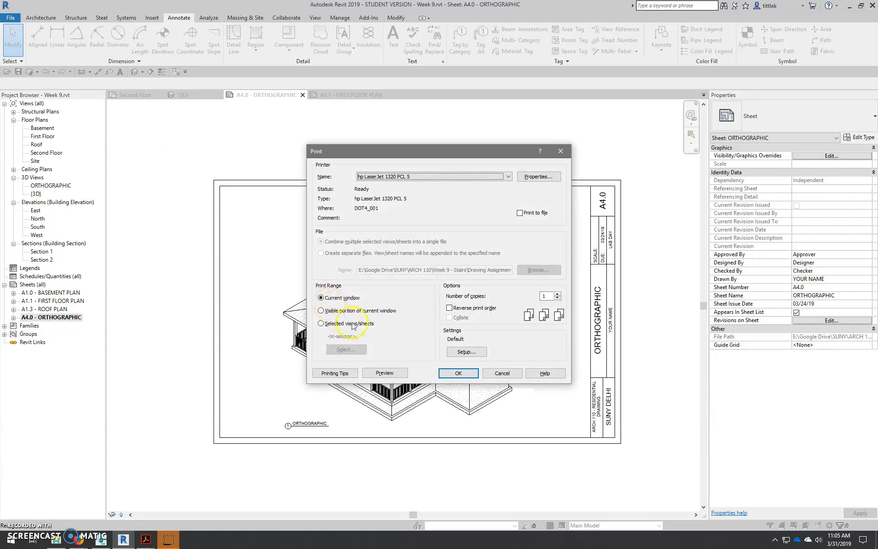
click(471, 176)
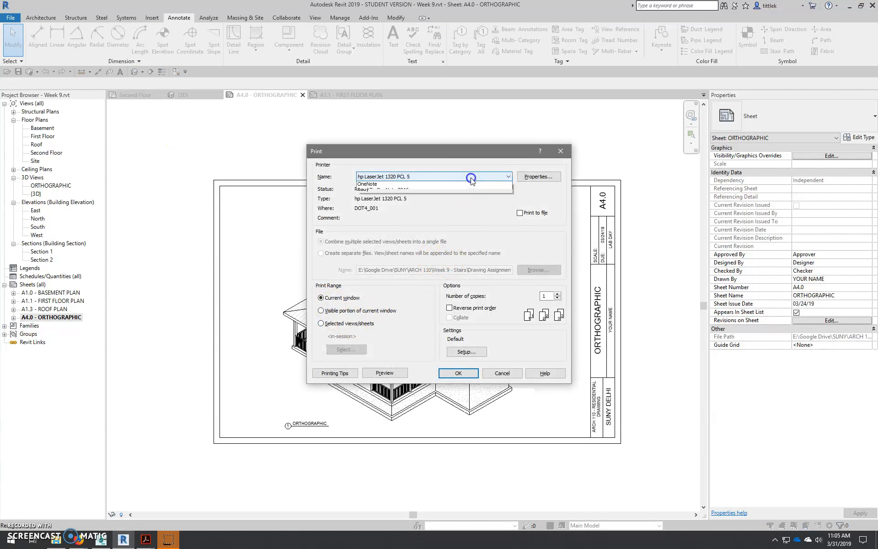
click(456, 191)
click(457, 178)
click(452, 184)
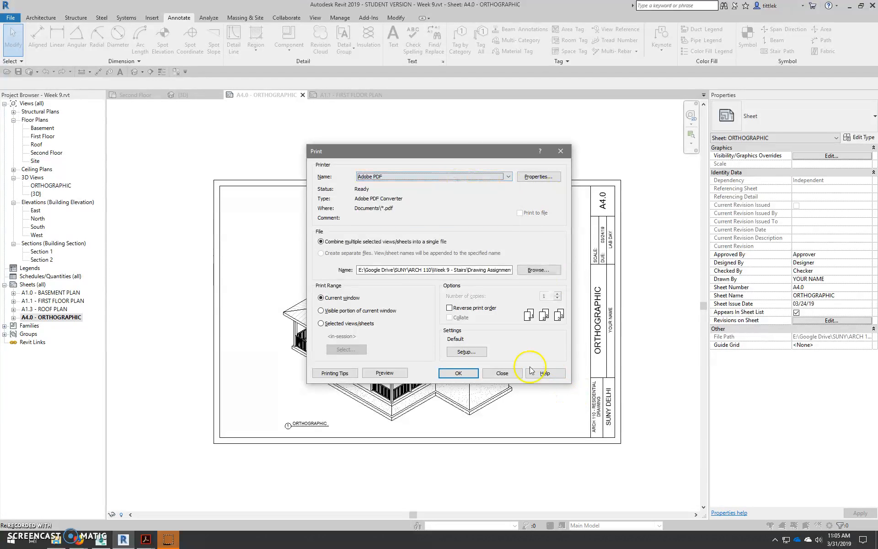
Step: In the print setup, set the zoom to 100% size and the paper placement to Center
click(463, 352)
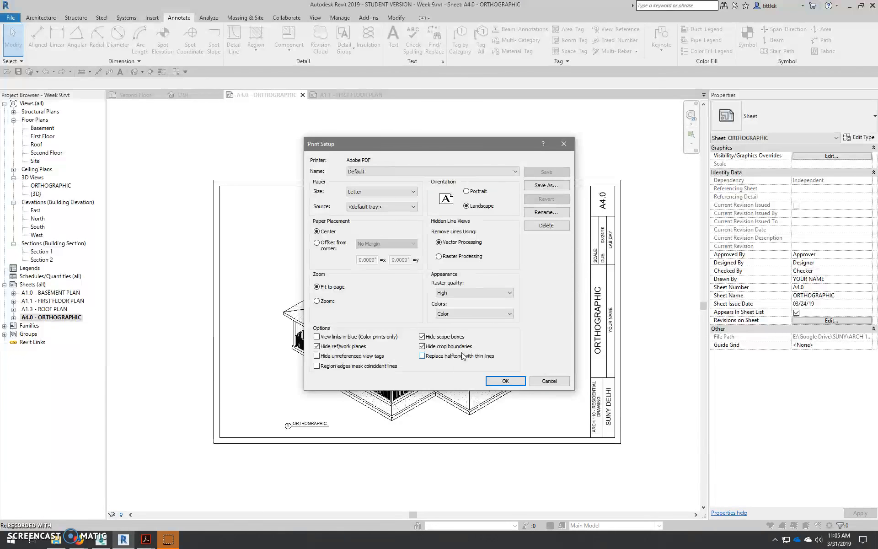
click(317, 301)
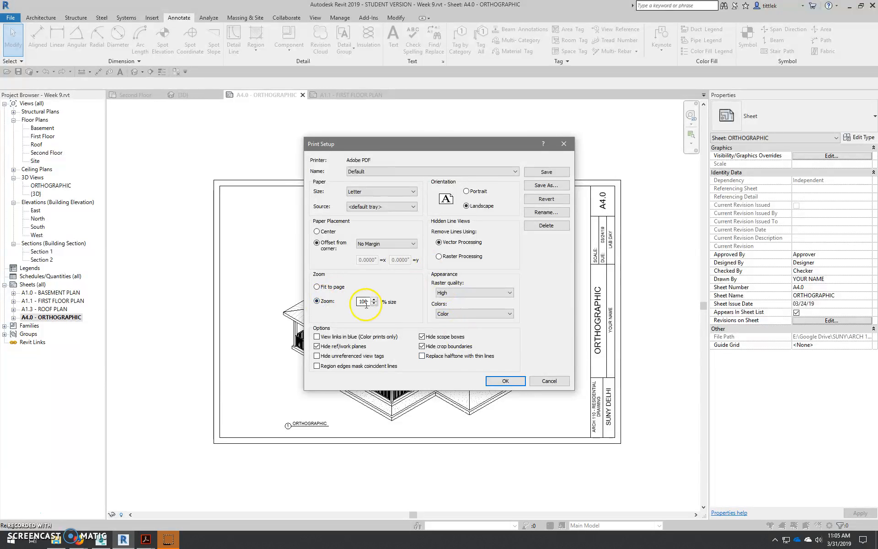
click(326, 232)
Step: Set the paper size to Tabloid and accept the print setup
click(404, 195)
scroll(405, 201, up, 6)
click(387, 200)
click(395, 192)
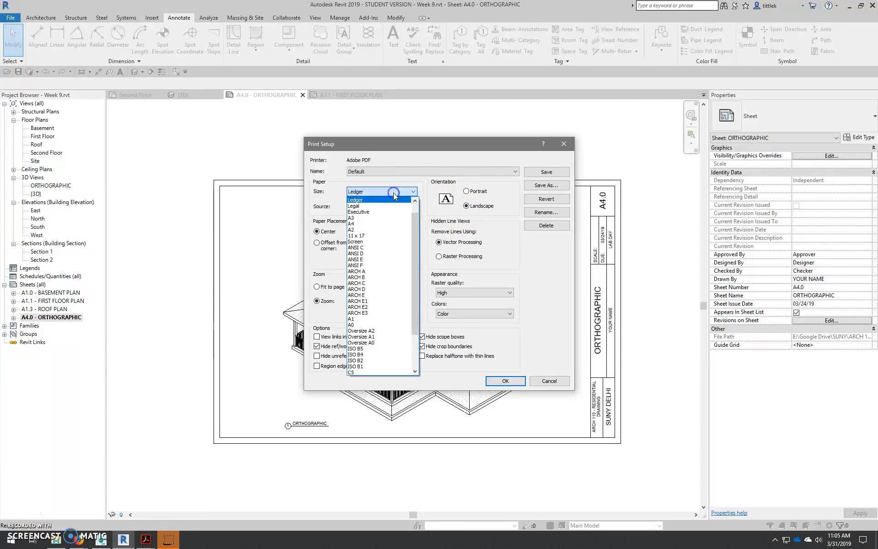
scroll(384, 209, up, 1)
click(380, 211)
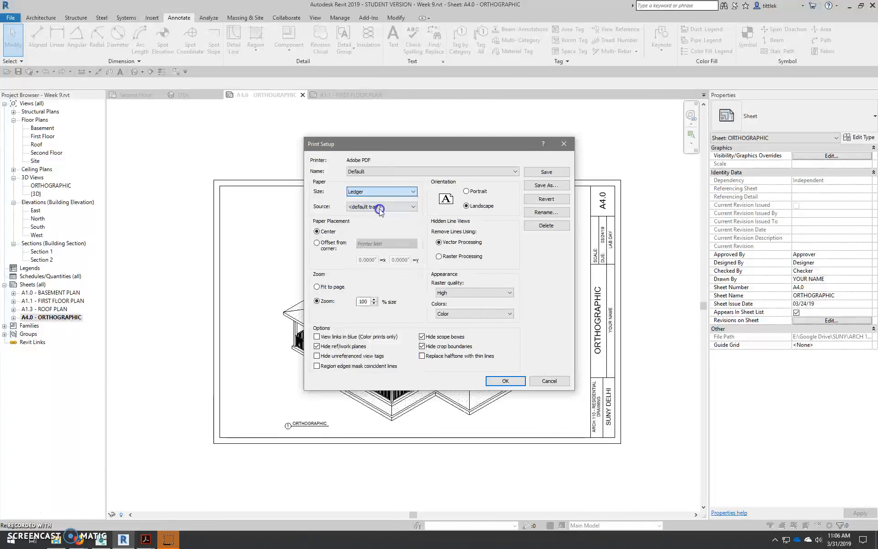
click(387, 192)
scroll(385, 208, up, 1)
click(380, 206)
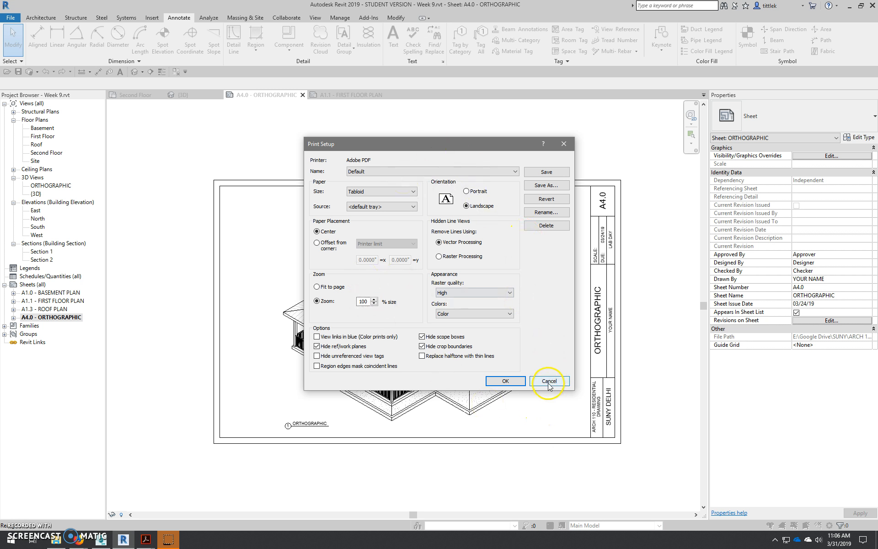
click(506, 382)
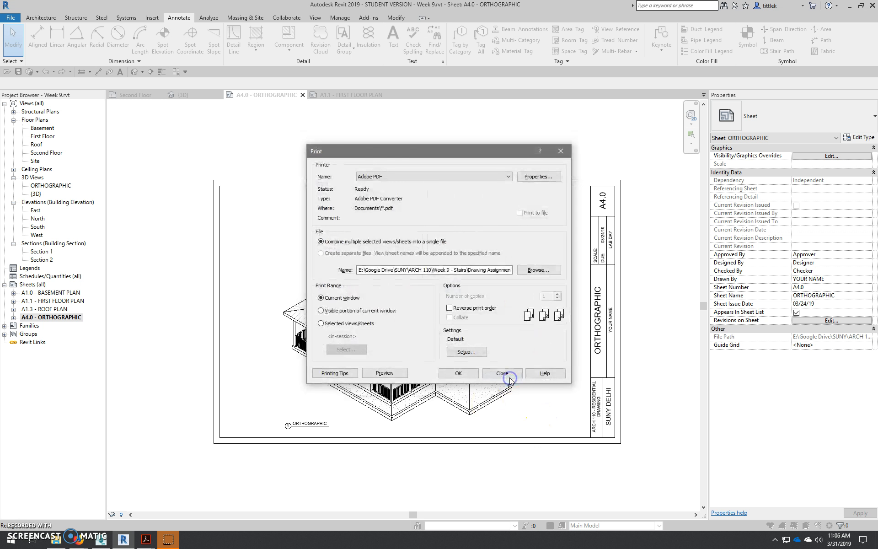
Step: Check the print preview of the A4.0 sheet and return to the sheet view
click(399, 375)
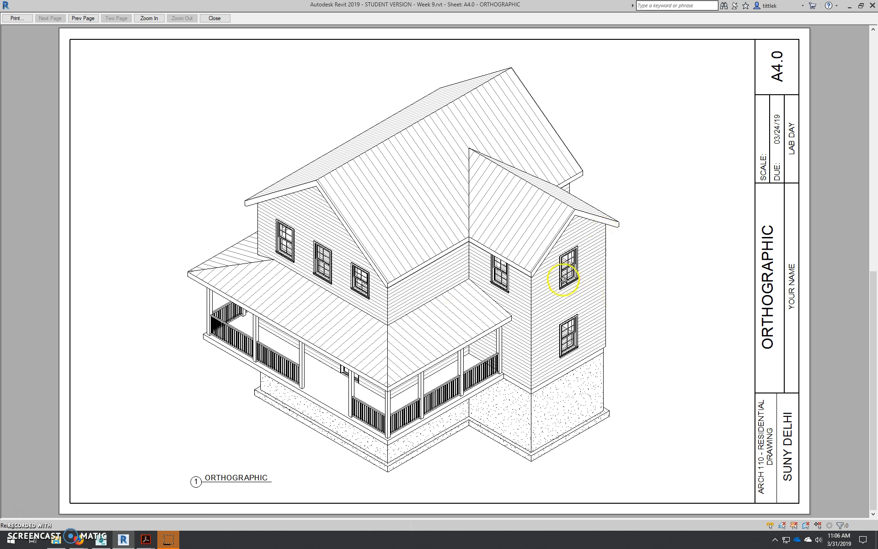
key(Escape)
middle_drag(508, 301, 495, 312)
scroll(418, 314, up, 1)
middle_drag(582, 324, 544, 330)
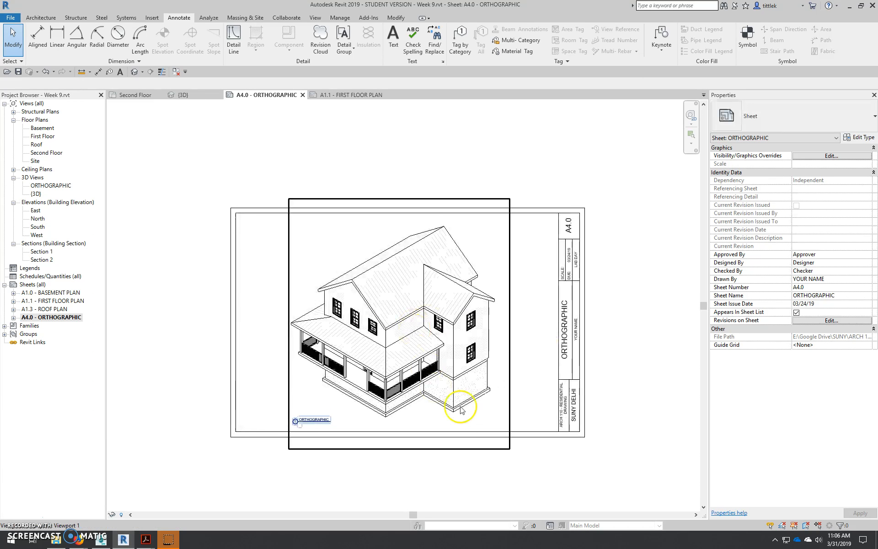